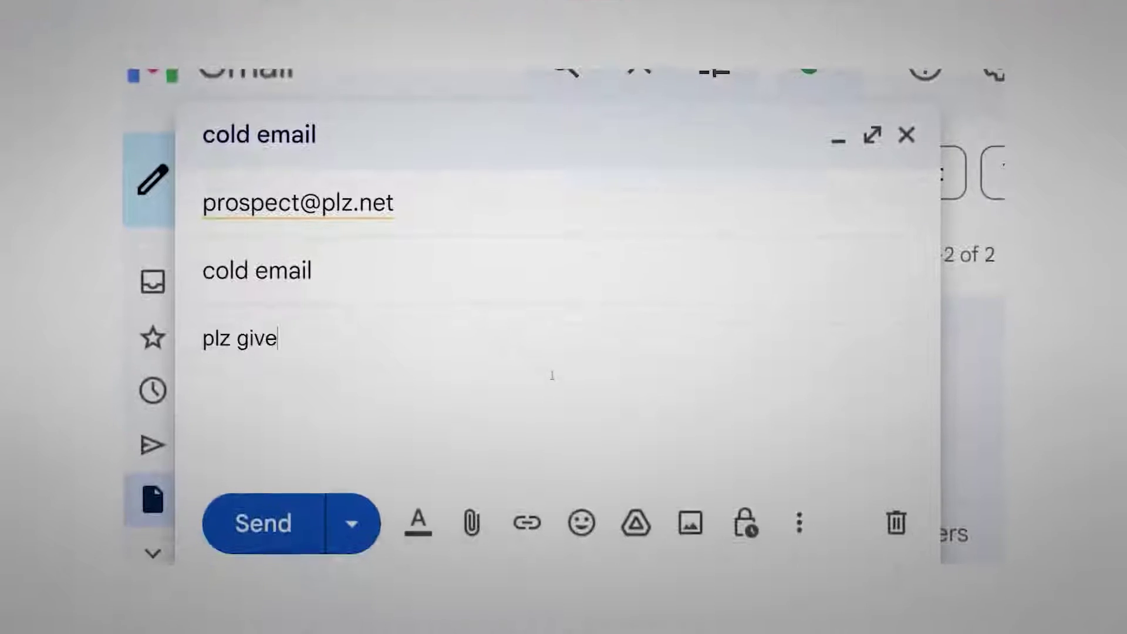
pyautogui.write('me your money.')
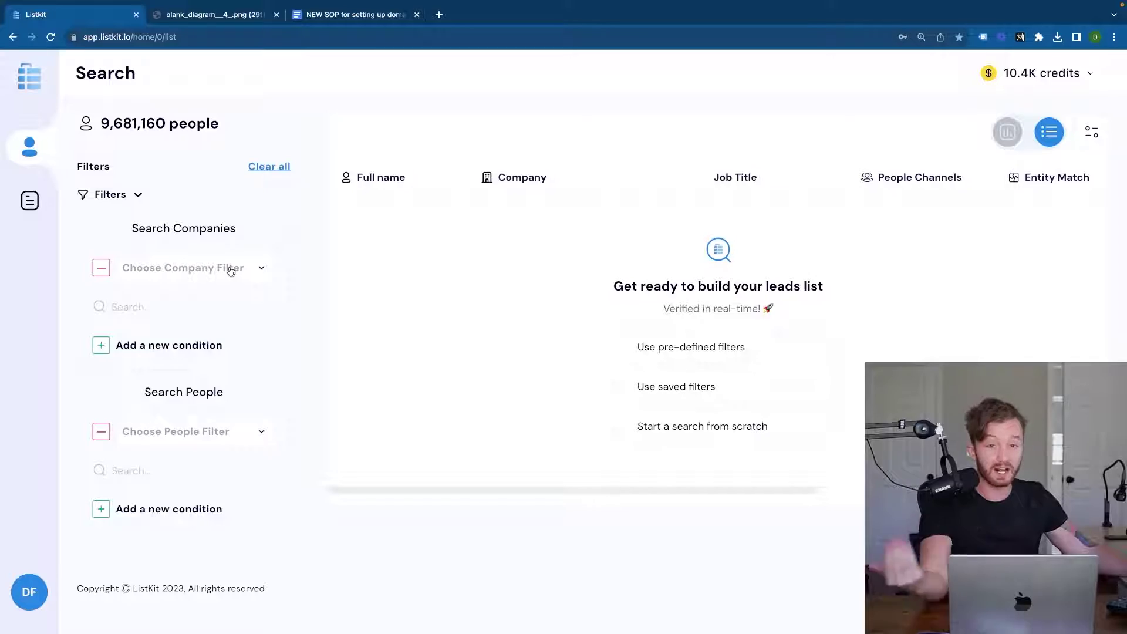
# Filter companies by Technologies, adding all 100 Shopify-related technologies from Browse
pyautogui.click(231, 269)
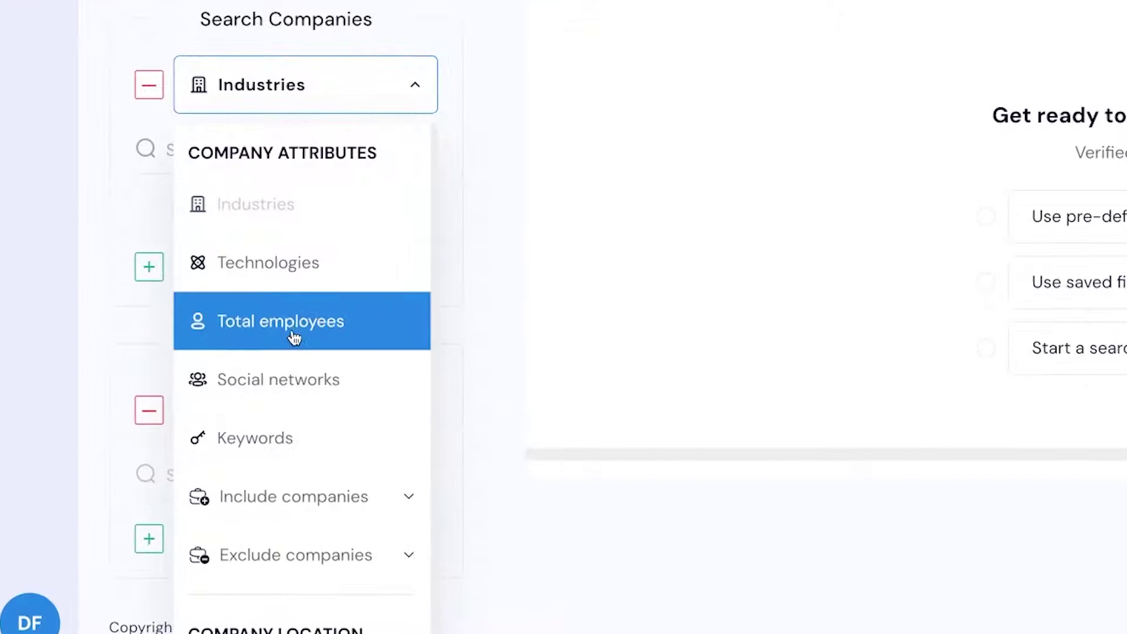
pyautogui.click(306, 263)
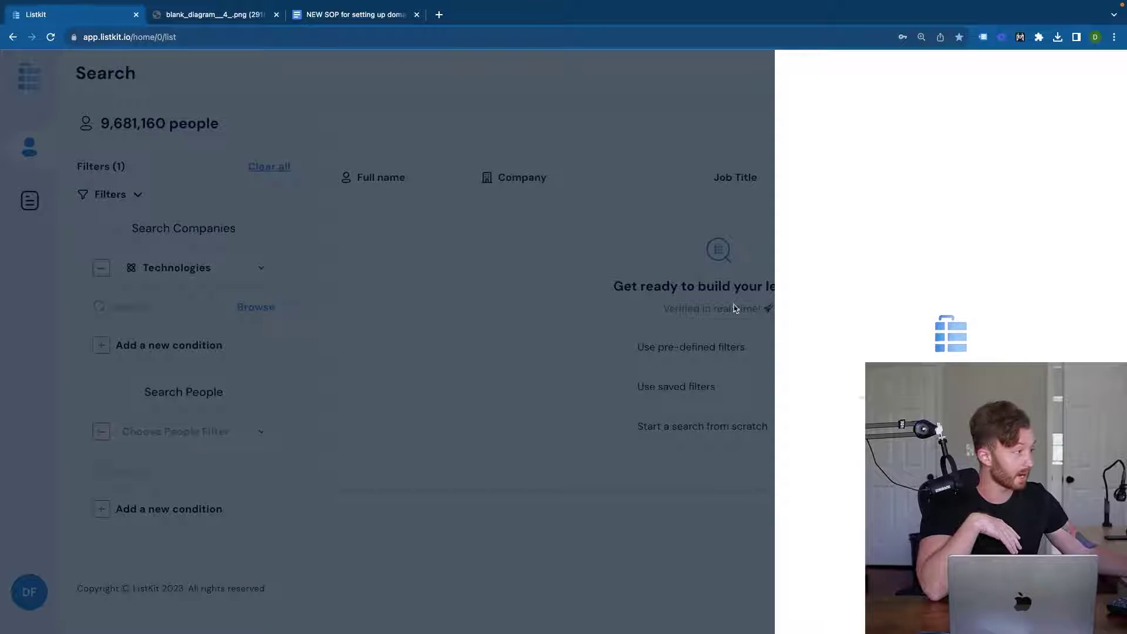
pyautogui.write('shopify')
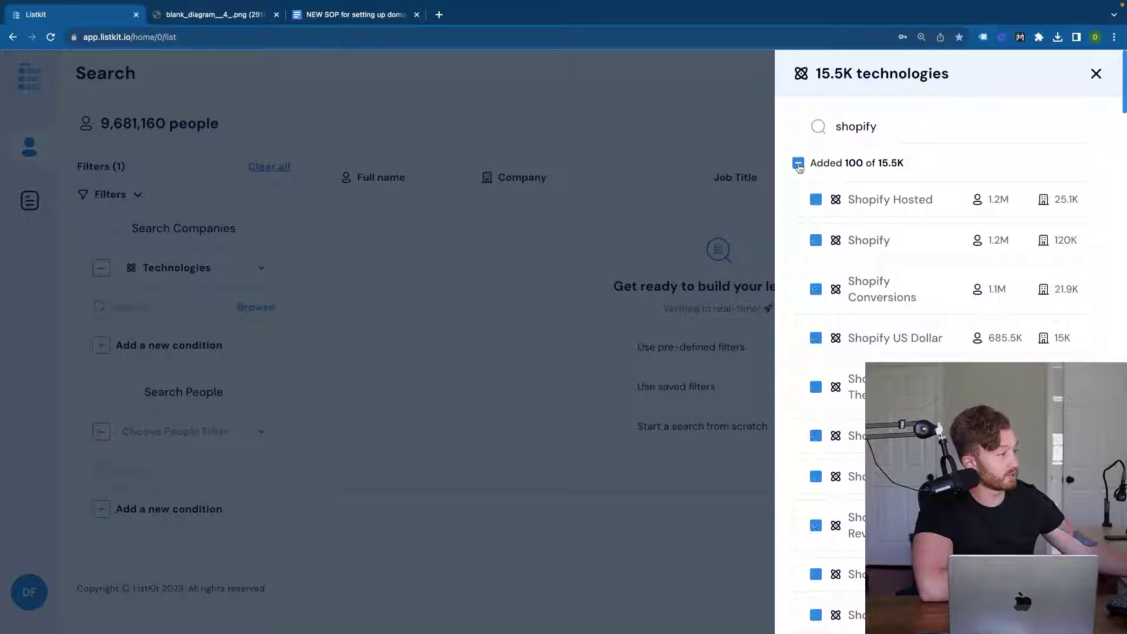
pyautogui.click(1095, 75)
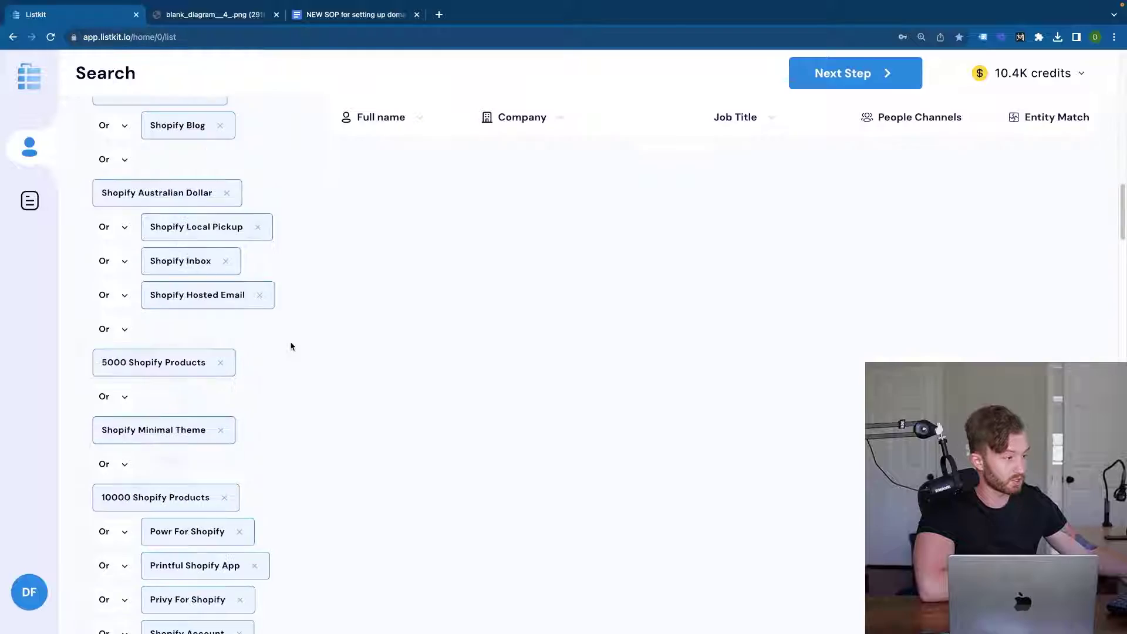
pyautogui.scroll(-3, 291, 346)
pyautogui.scroll(-3, 291, 346)
pyautogui.scroll(-3, 291, 345)
pyautogui.scroll(-3, 292, 346)
pyautogui.scroll(-3, 291, 347)
pyautogui.scroll(-3, 291, 346)
pyautogui.scroll(-2, 364, 428)
pyautogui.scroll(-3, 308, 411)
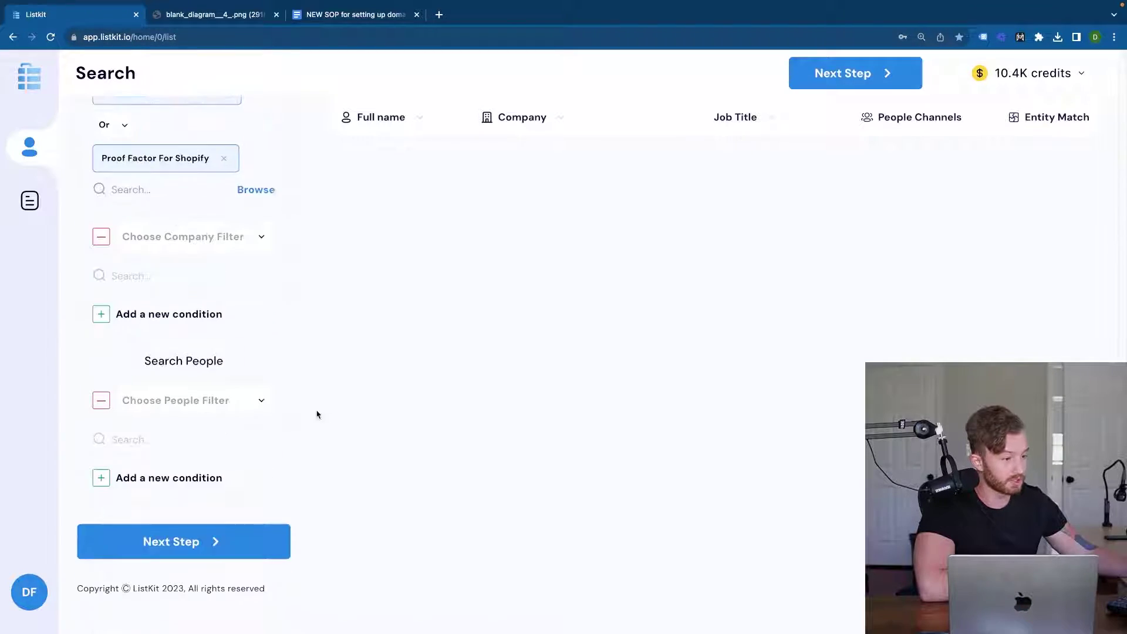
# Add a Country company filter set to United States
pyautogui.click(189, 236)
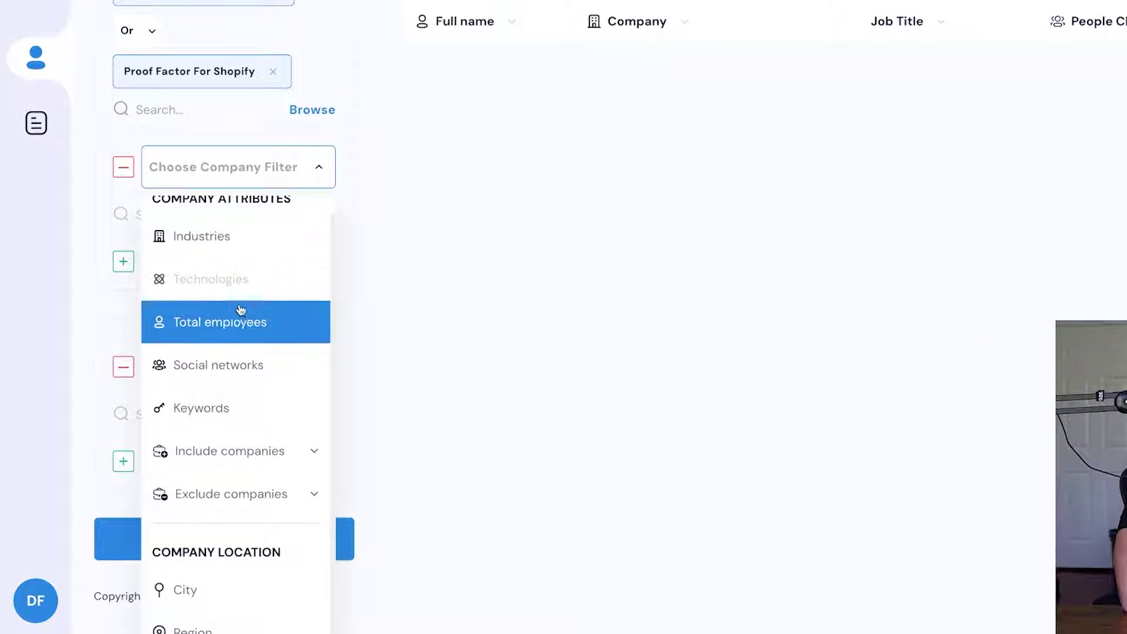
pyautogui.scroll(-1, 257, 363)
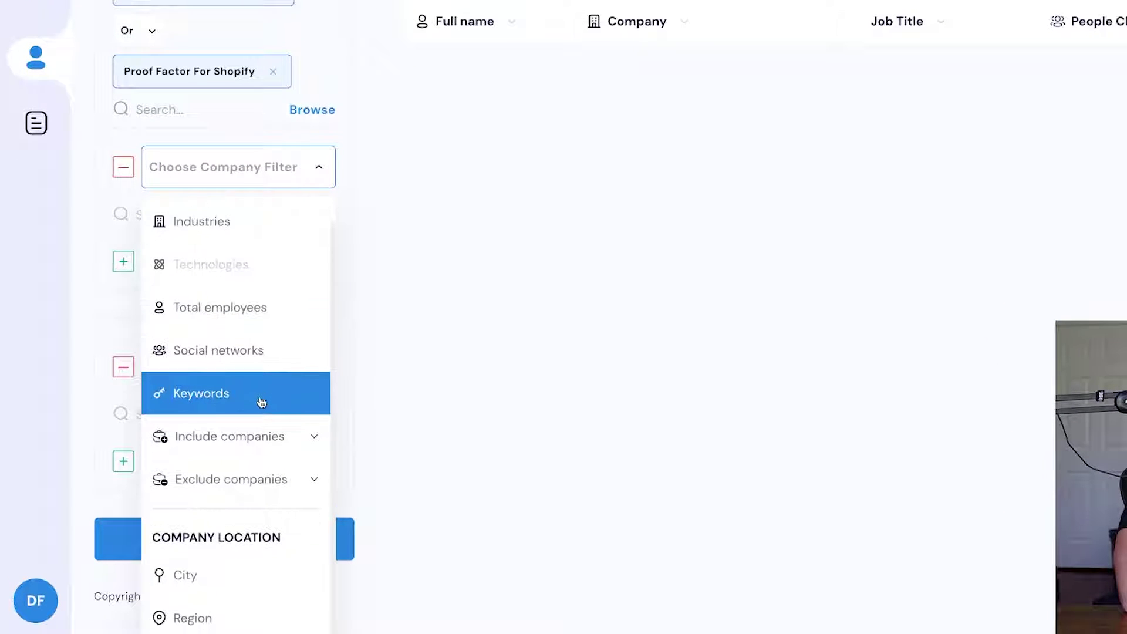
pyautogui.scroll(-1, 263, 401)
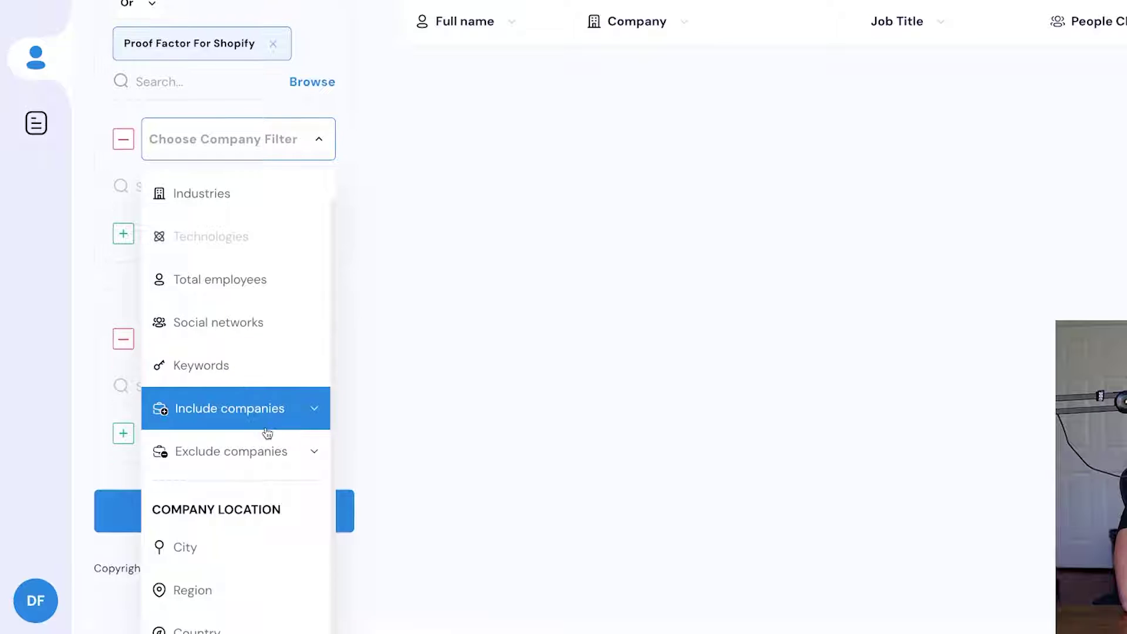
pyautogui.scroll(-1, 268, 423)
pyautogui.scroll(-1, 271, 391)
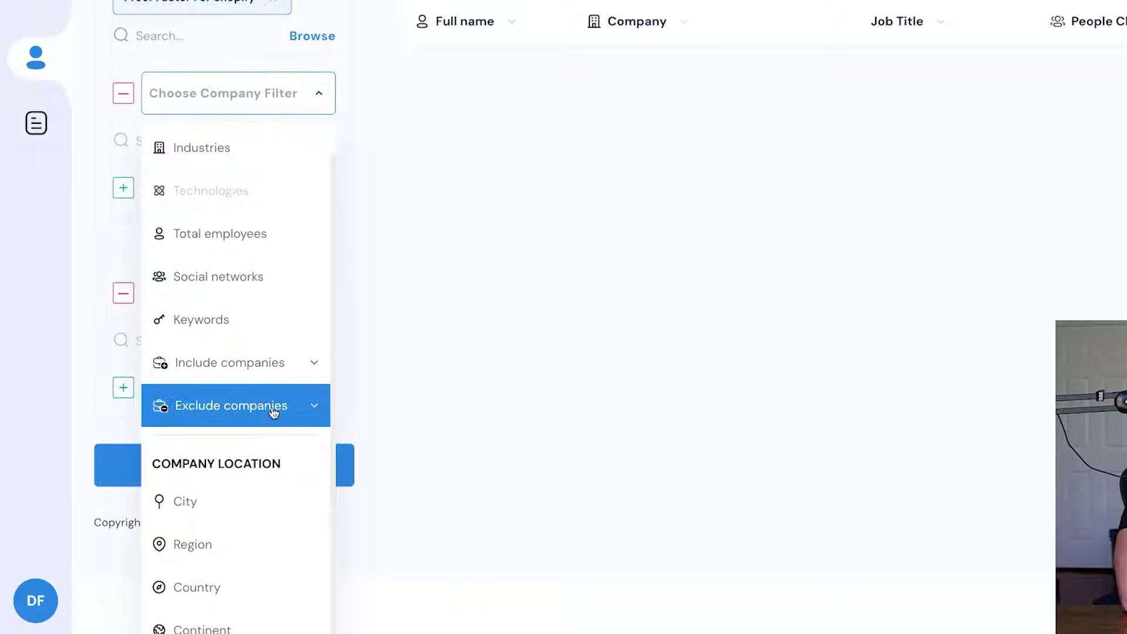
pyautogui.click(243, 587)
pyautogui.write('united states')
pyautogui.click(182, 309)
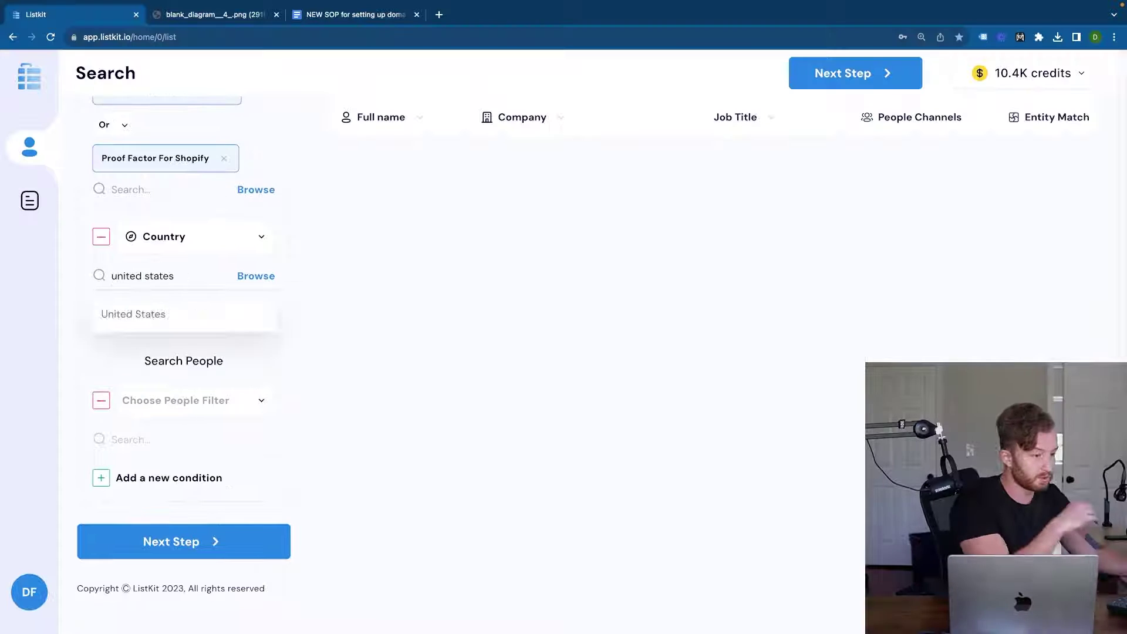
# Add a Total Employees filter with the 11-50 and 51-200 ranges ticked
pyautogui.click(182, 345)
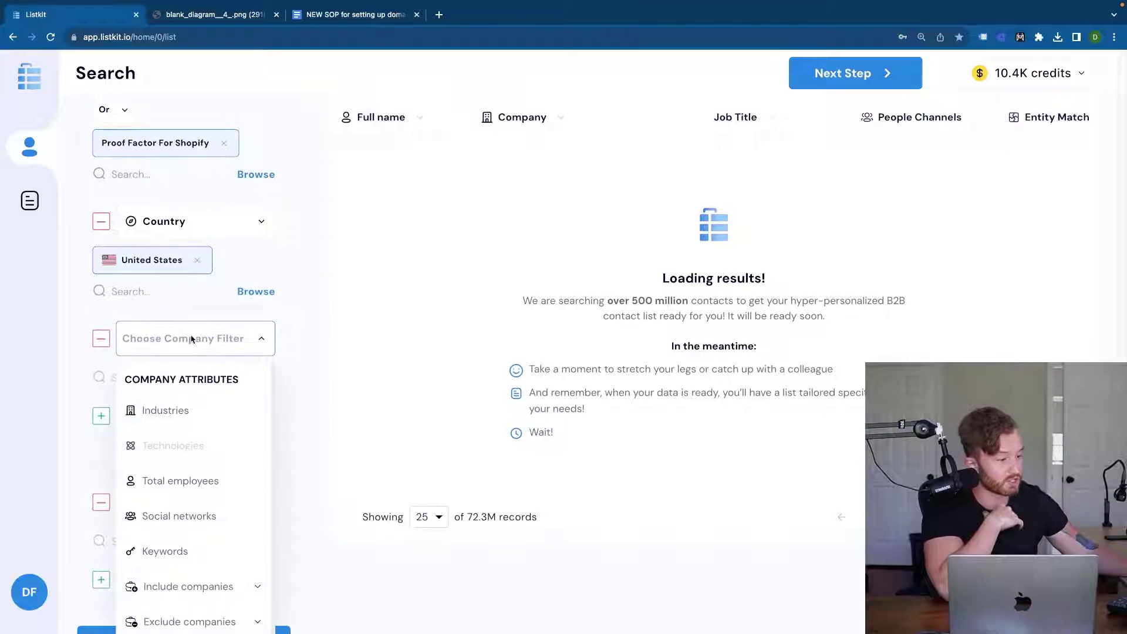
pyautogui.scroll(-1, 189, 334)
pyautogui.click(189, 474)
pyautogui.click(259, 377)
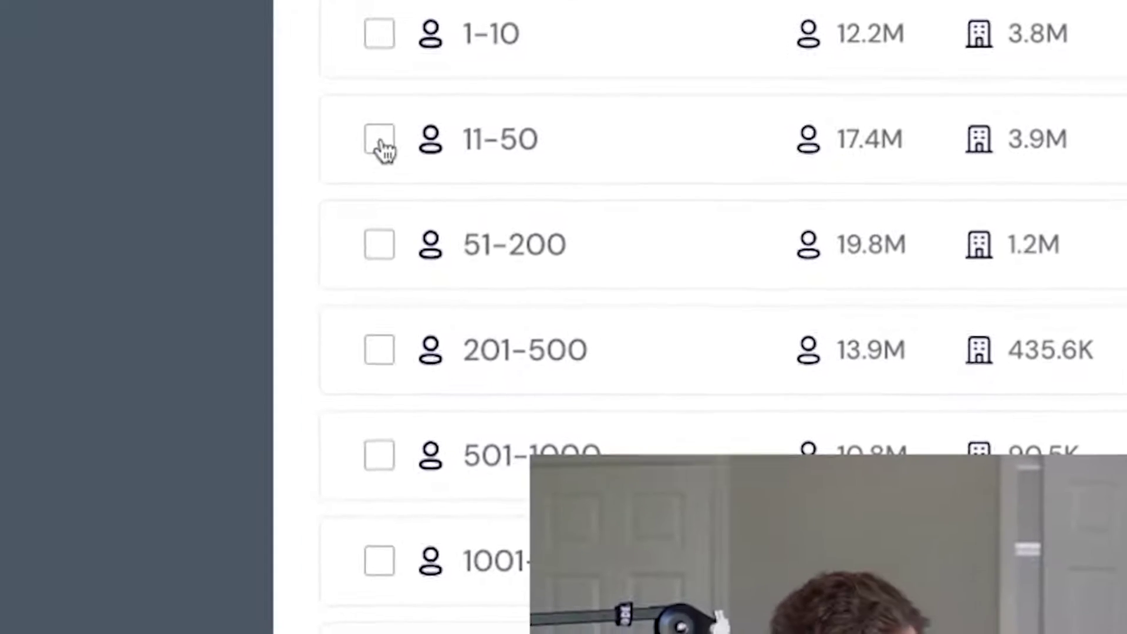
pyautogui.click(380, 143)
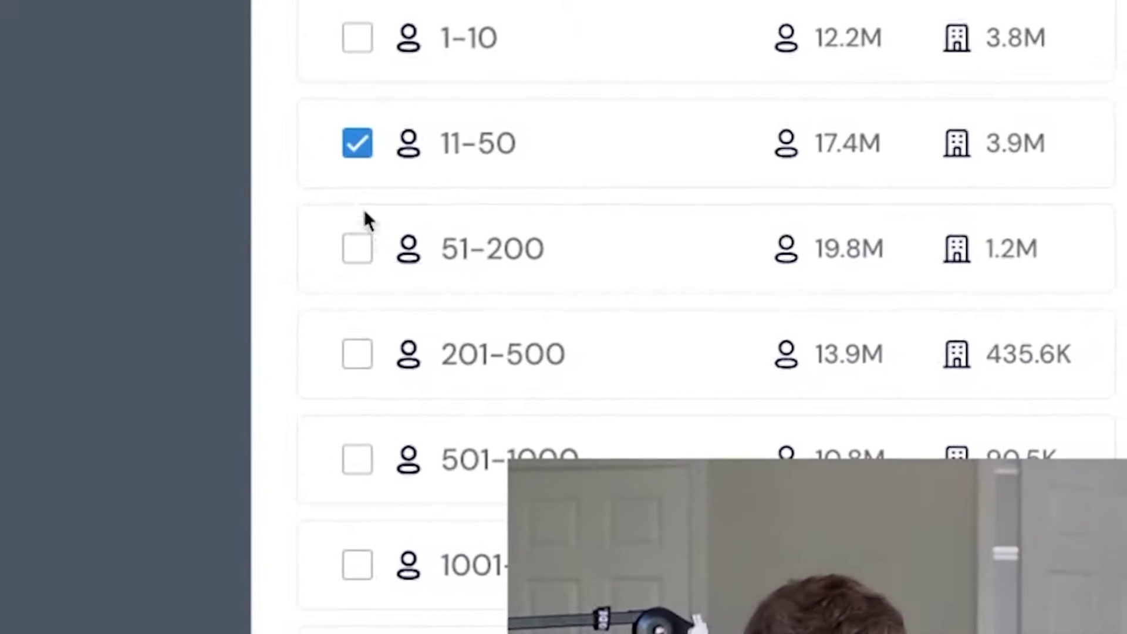
pyautogui.click(353, 255)
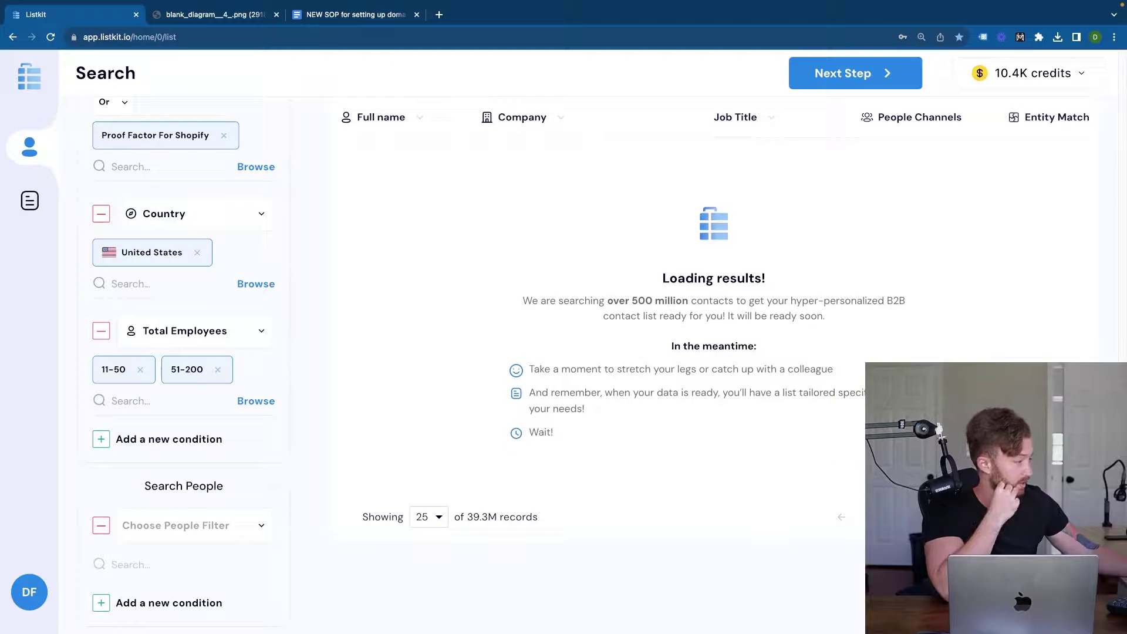
pyautogui.scroll(5, 1098, 59)
pyautogui.scroll(5, 1099, 58)
pyautogui.scroll(5, 1099, 59)
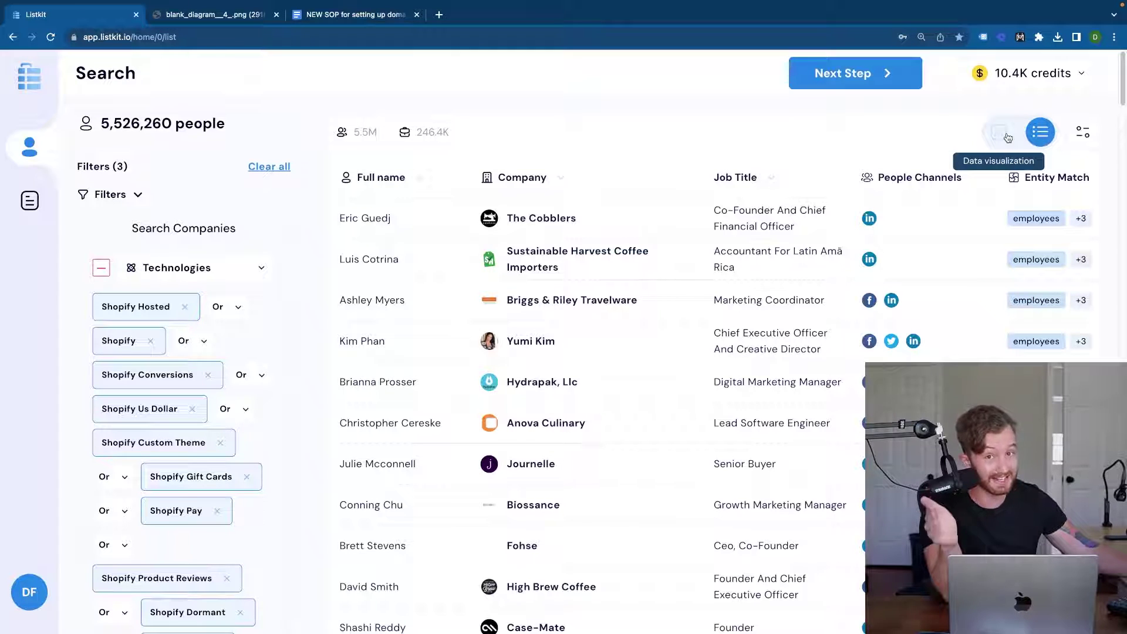
# Switch the 5,526,260 filtered people to the data visualization charts view
pyautogui.click(1008, 137)
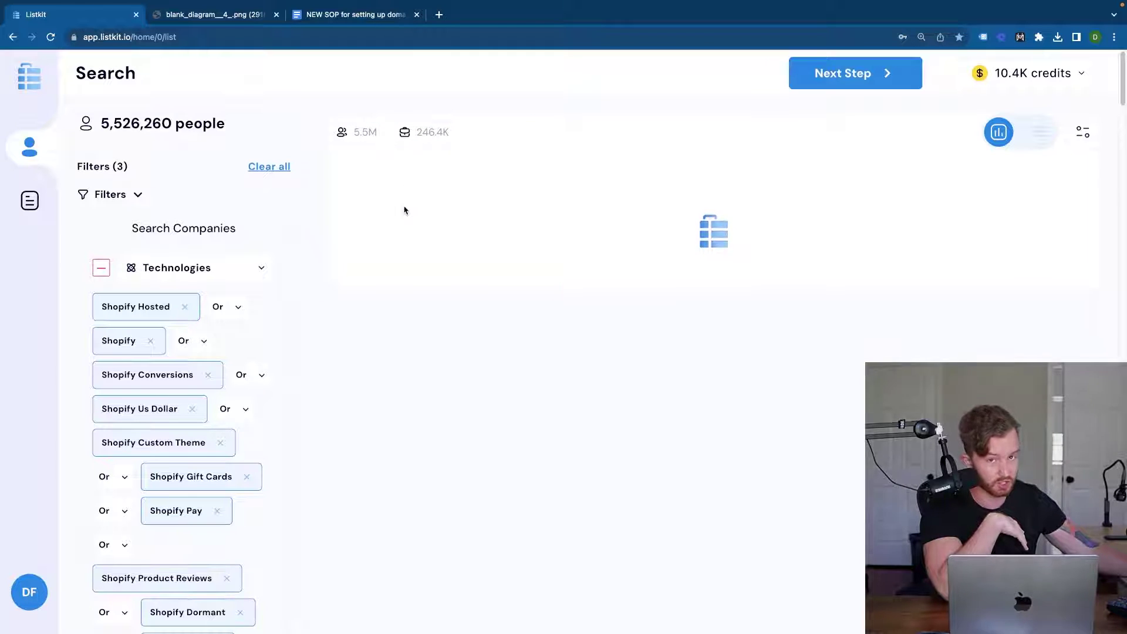
pyautogui.scroll(-3, 387, 317)
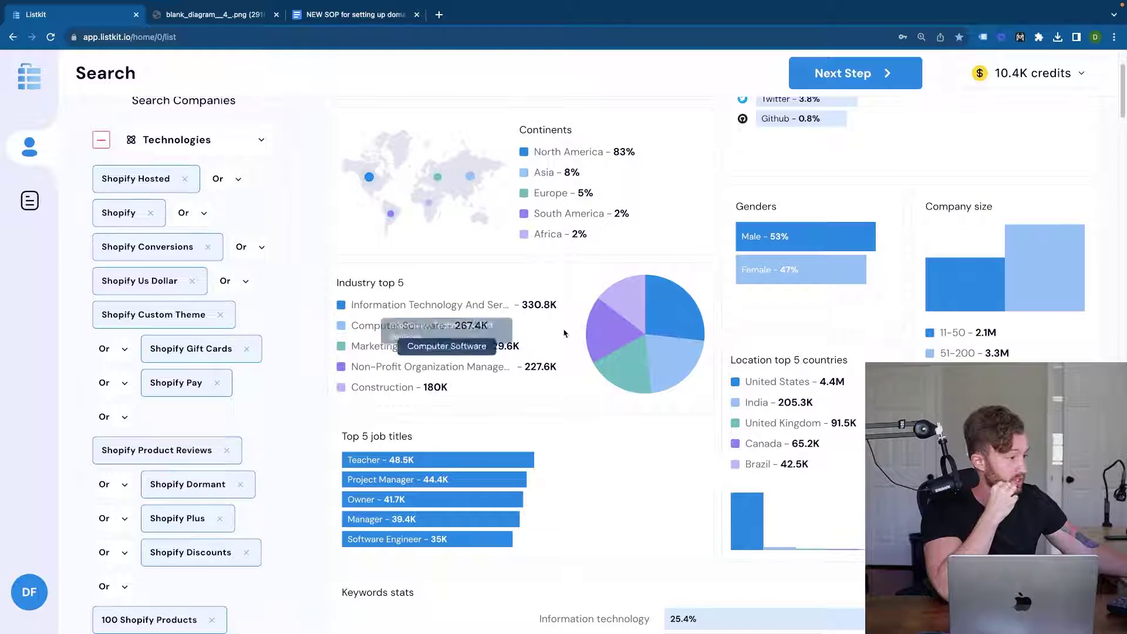
pyautogui.scroll(-1, 521, 398)
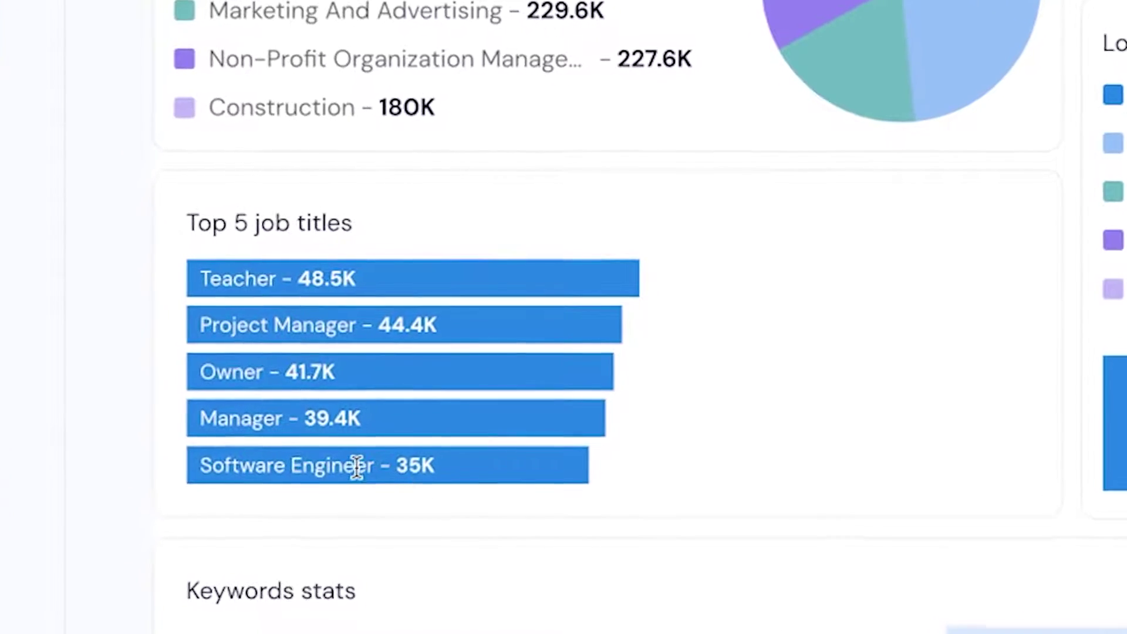
pyautogui.scroll(-1, 464, 575)
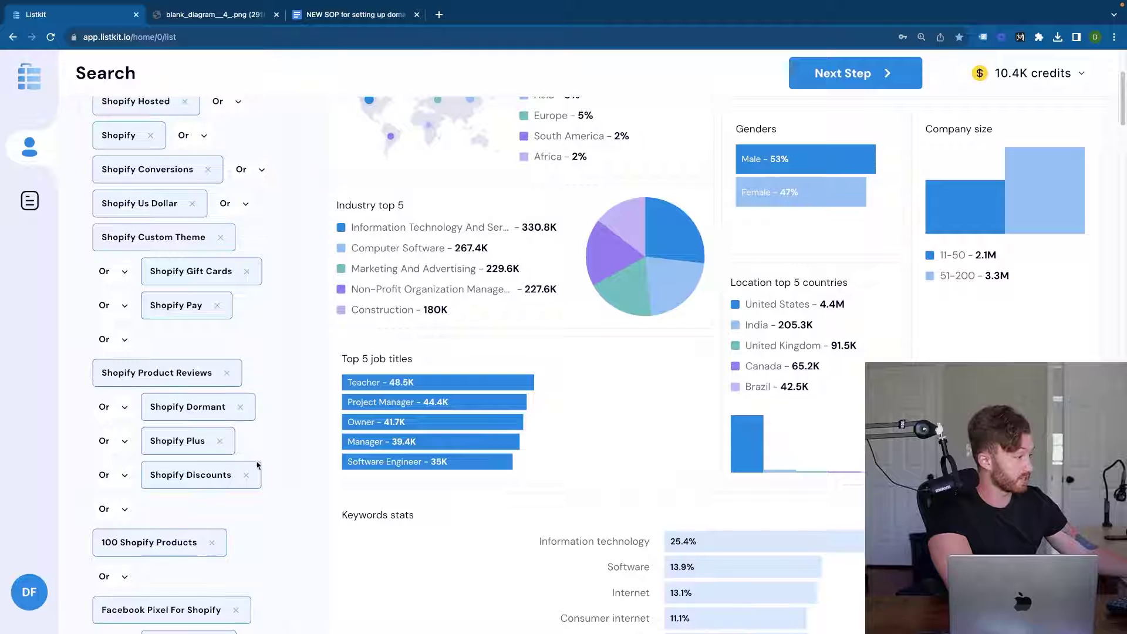
pyautogui.scroll(-10, 204, 435)
pyautogui.scroll(-10, 204, 434)
pyautogui.scroll(-10, 203, 435)
pyautogui.scroll(-10, 204, 436)
pyautogui.scroll(-5, 203, 436)
# Add a people Job Title filter for CEO, Chief Executive Officer, Founder, Owner, Vice President and CMO
pyautogui.click(202, 399)
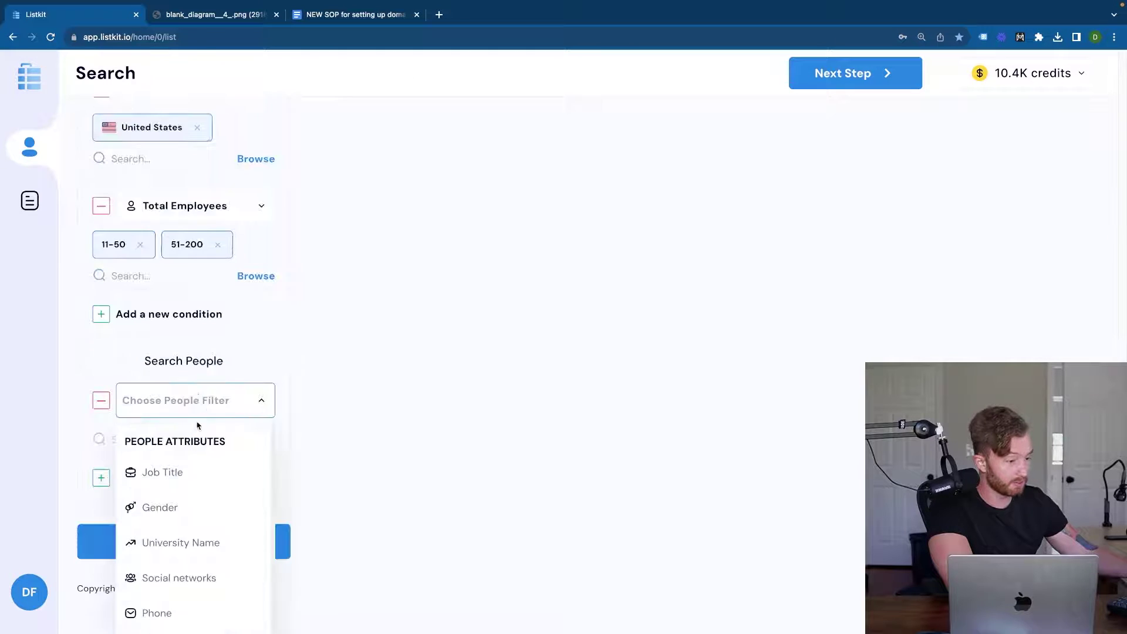
pyautogui.scroll(-1, 197, 430)
pyautogui.scroll(1, 205, 521)
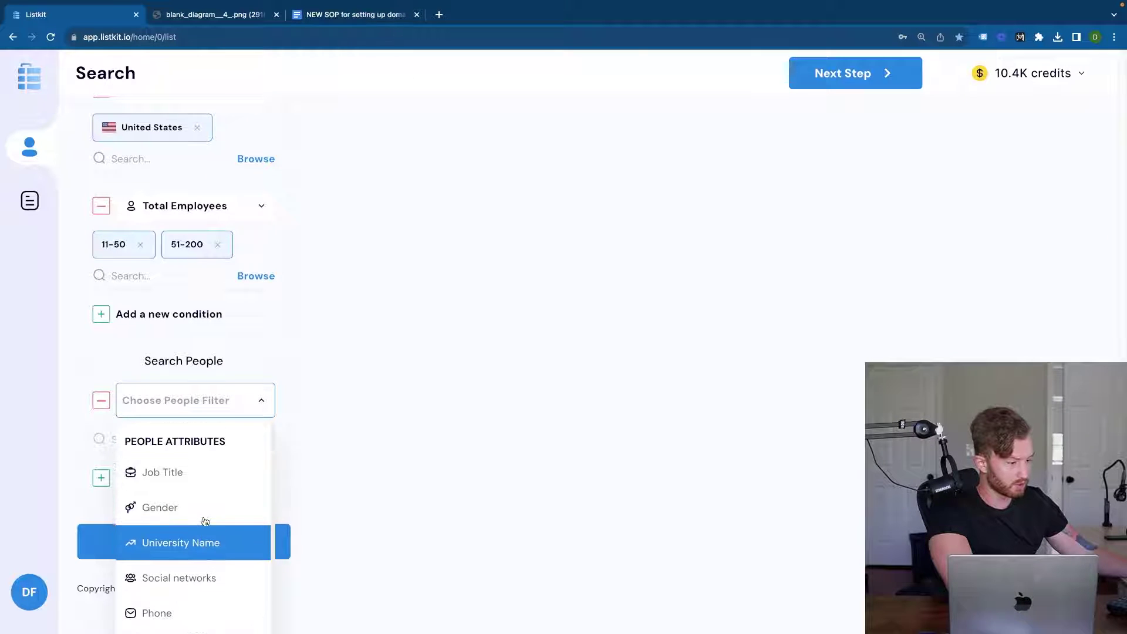
pyautogui.click(201, 471)
pyautogui.write('ce')
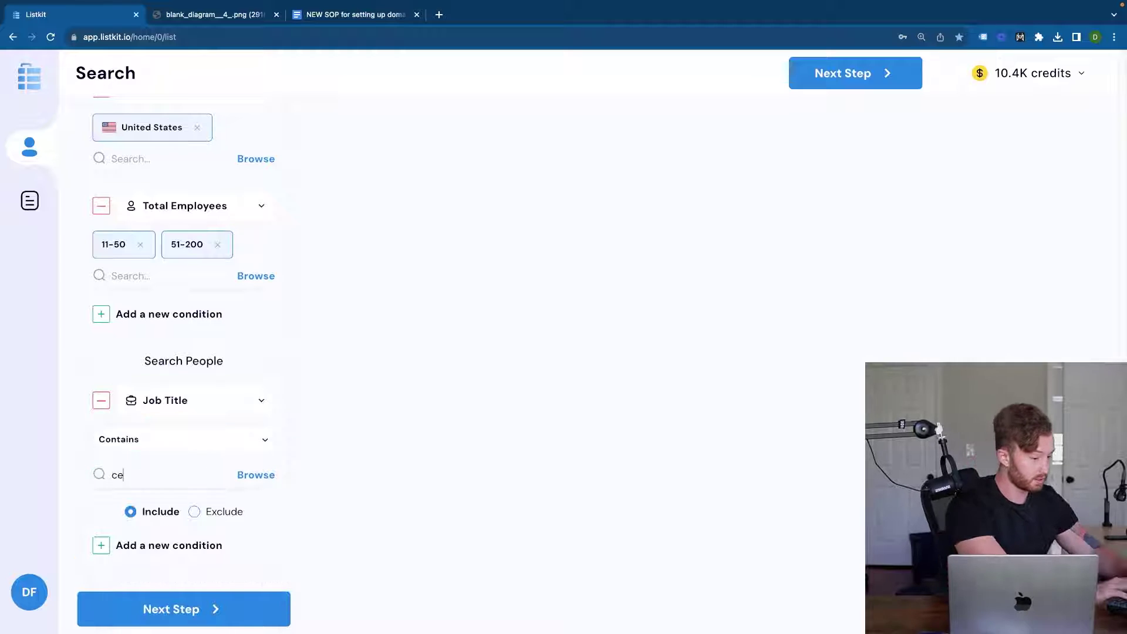
pyautogui.write('o, chief executive officer, founder, owner')
pyautogui.press('Return')
pyautogui.write('vice president, ')
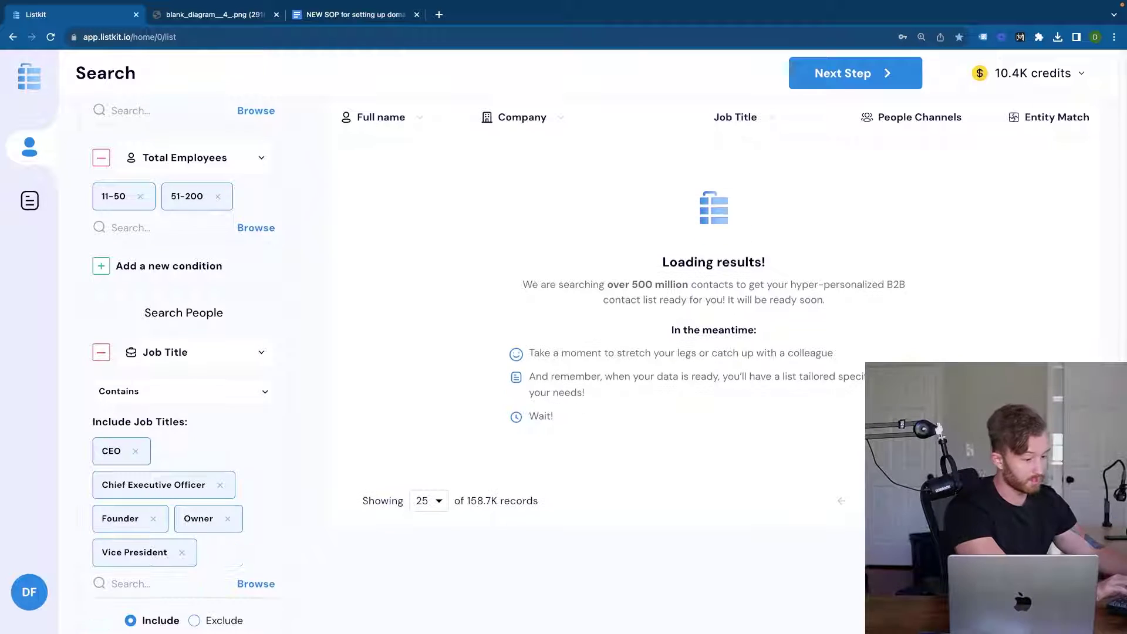
pyautogui.write('cmo, chief marketing officer, co-founder,')
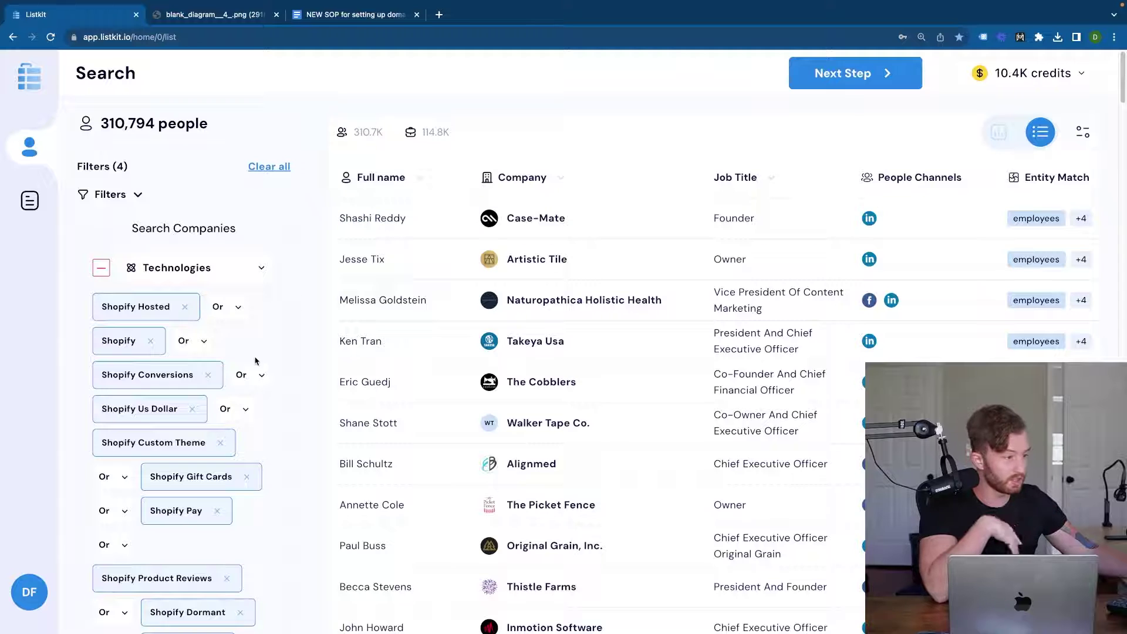
pyautogui.scroll(-2, 254, 360)
pyautogui.scroll(-5, 255, 361)
pyautogui.scroll(-5, 254, 360)
pyautogui.scroll(-5, 255, 360)
pyautogui.scroll(-5, 254, 361)
pyautogui.scroll(5, 255, 360)
# Add a company Keywords filter including Outdoor and review the statistics dashboard
pyautogui.click(196, 355)
pyautogui.scroll(-1, 182, 367)
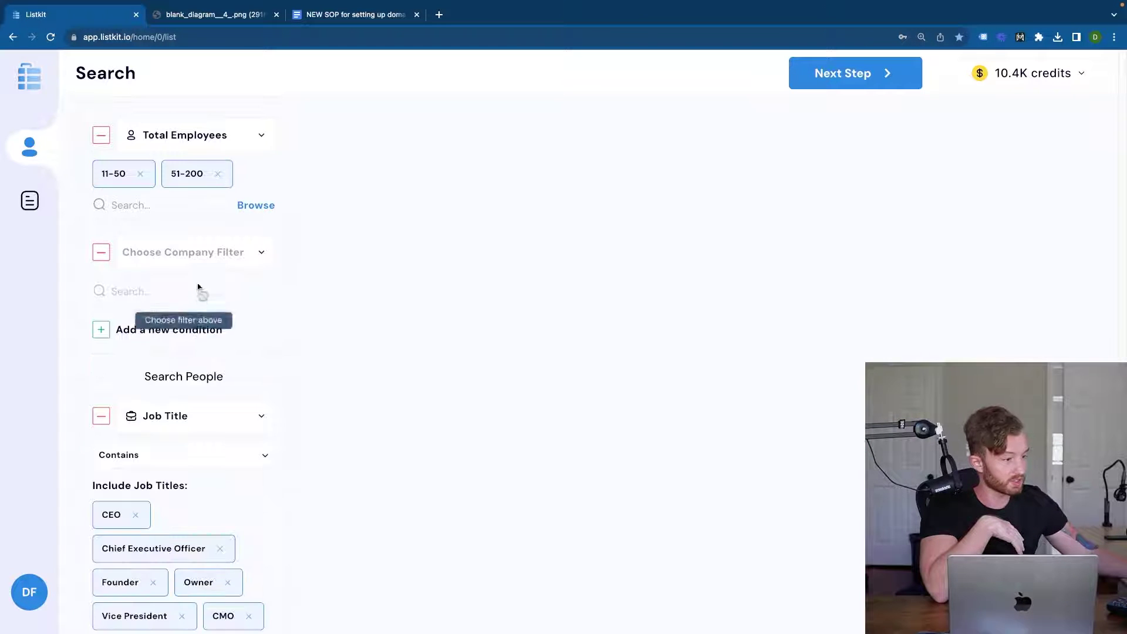
pyautogui.click(207, 254)
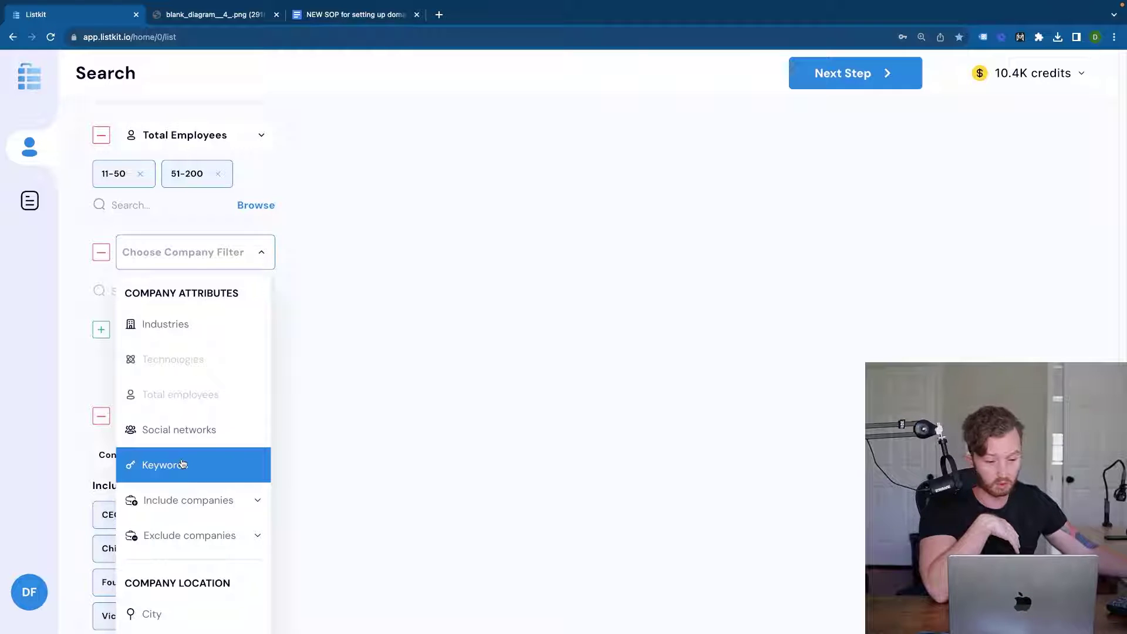
pyautogui.click(183, 464)
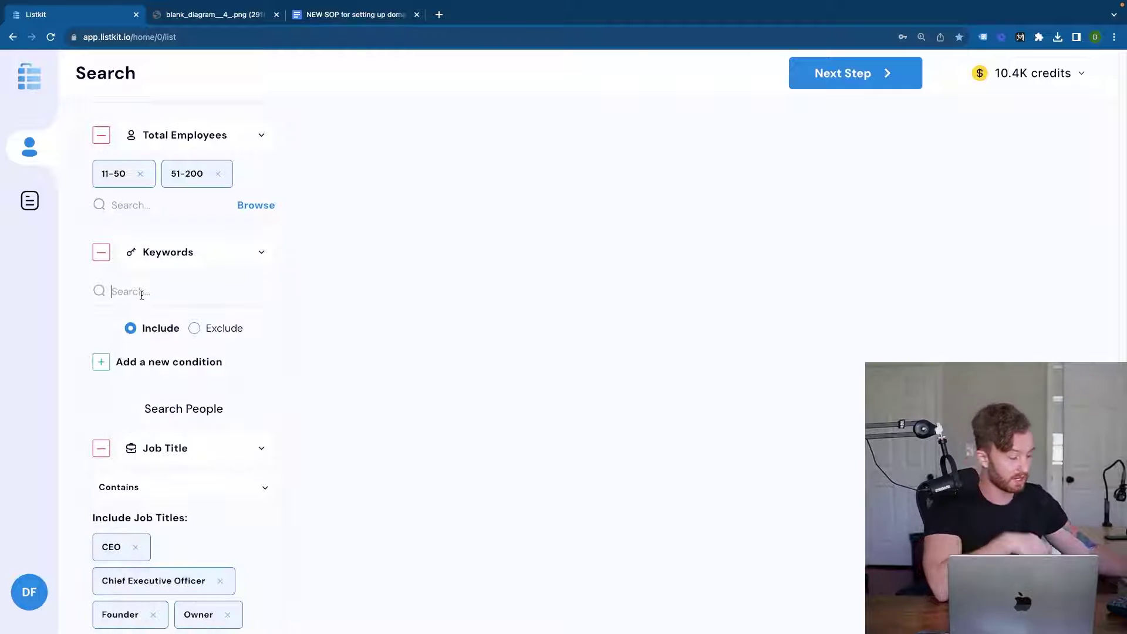
pyautogui.write('Outdoor')
pyautogui.press('Return')
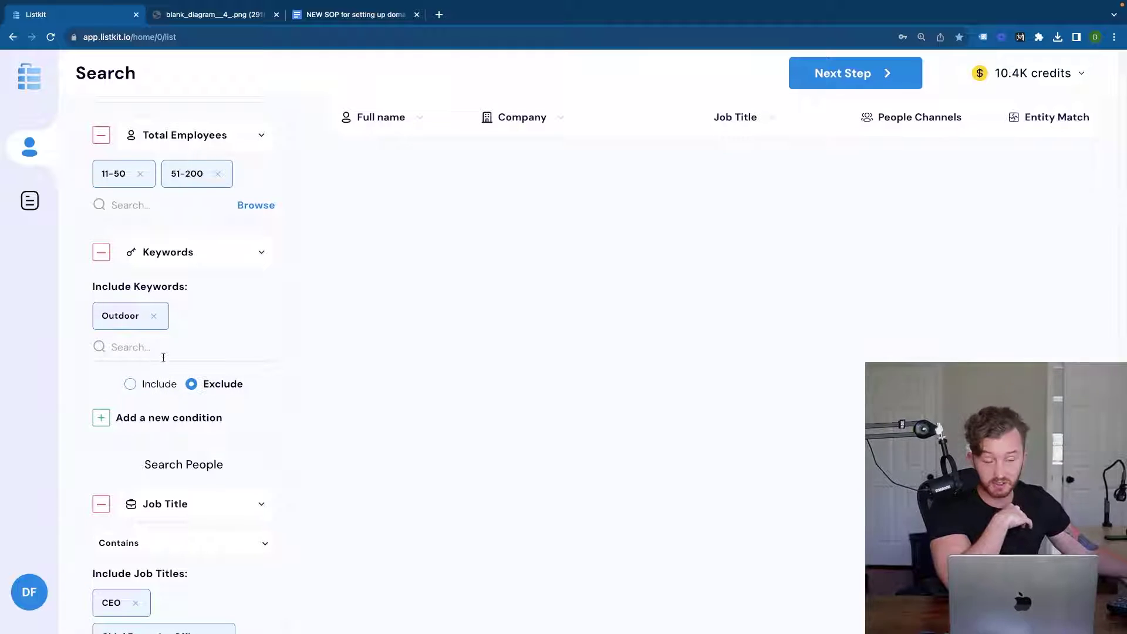
pyautogui.scroll(-10, 163, 357)
pyautogui.scroll(3, 601, 317)
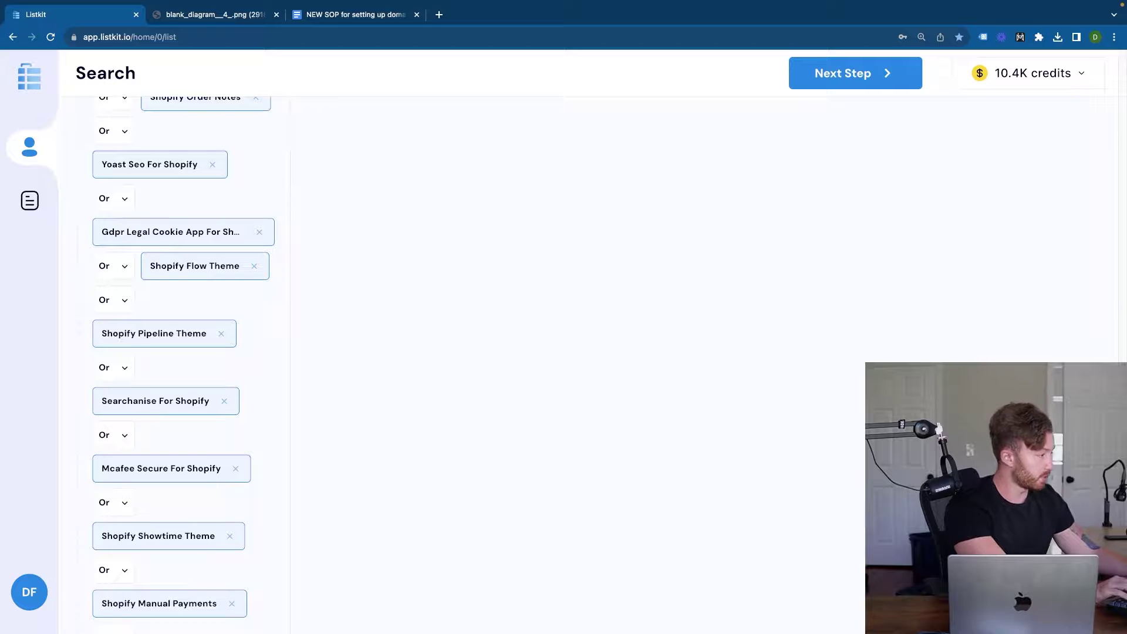
pyautogui.scroll(10, 183, 352)
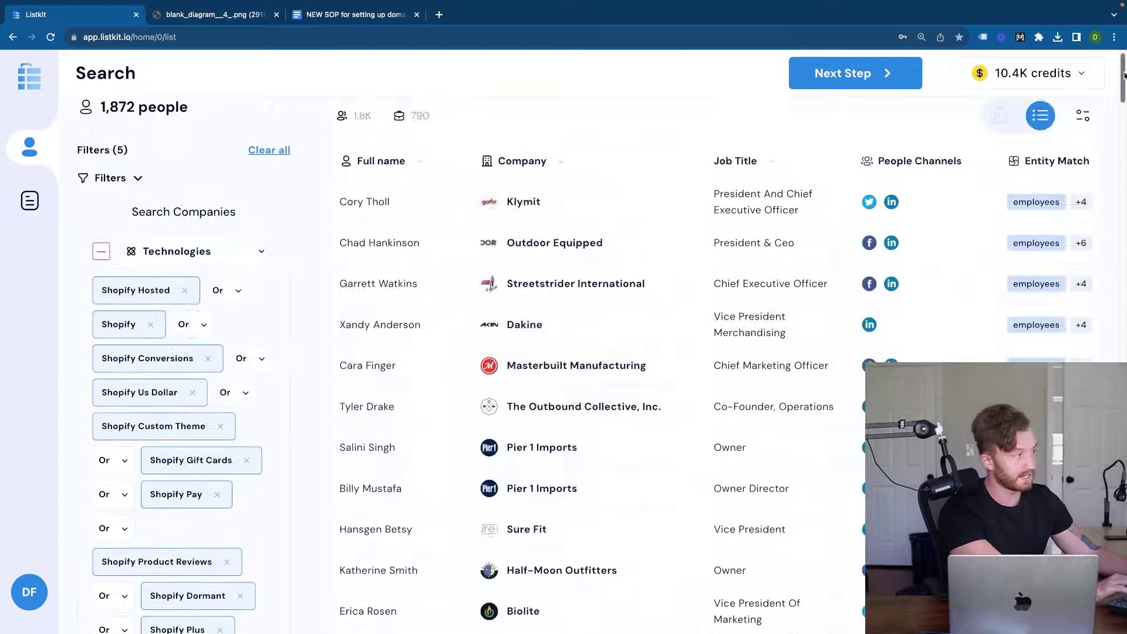
pyautogui.click(999, 115)
pyautogui.scroll(-5, 396, 396)
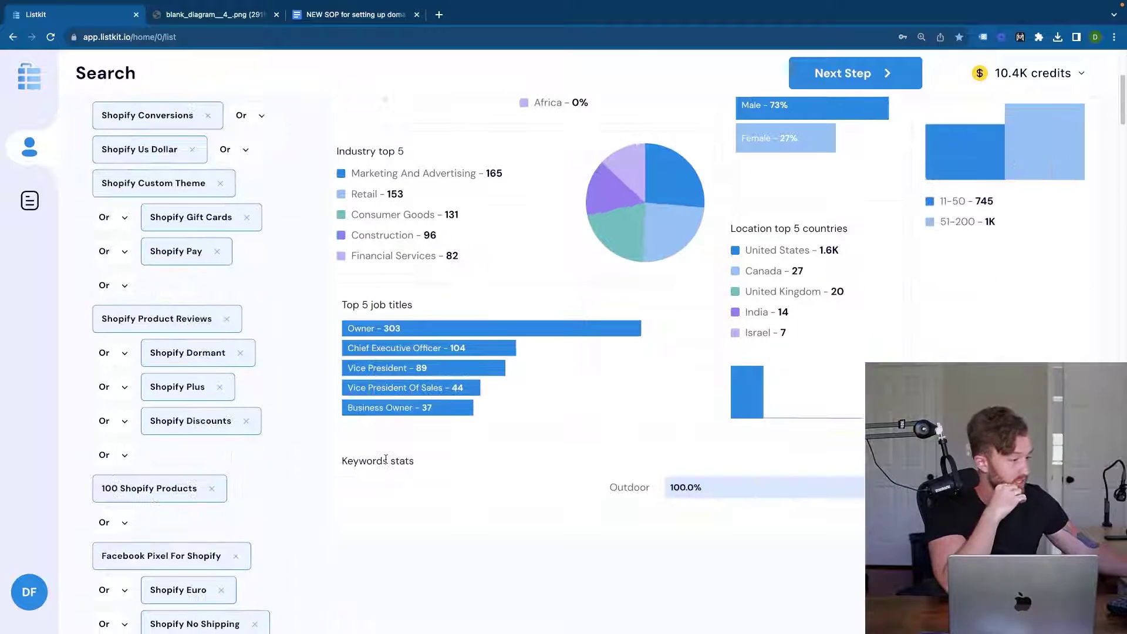
pyautogui.scroll(-1, 428, 465)
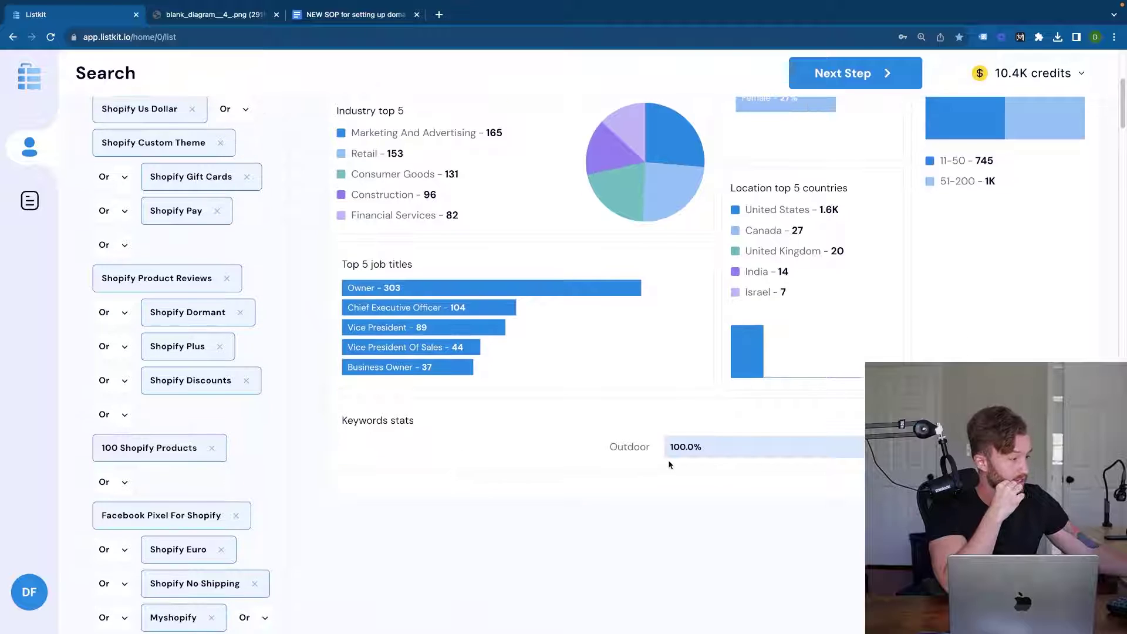
pyautogui.scroll(-5, 247, 494)
pyautogui.scroll(-5, 248, 496)
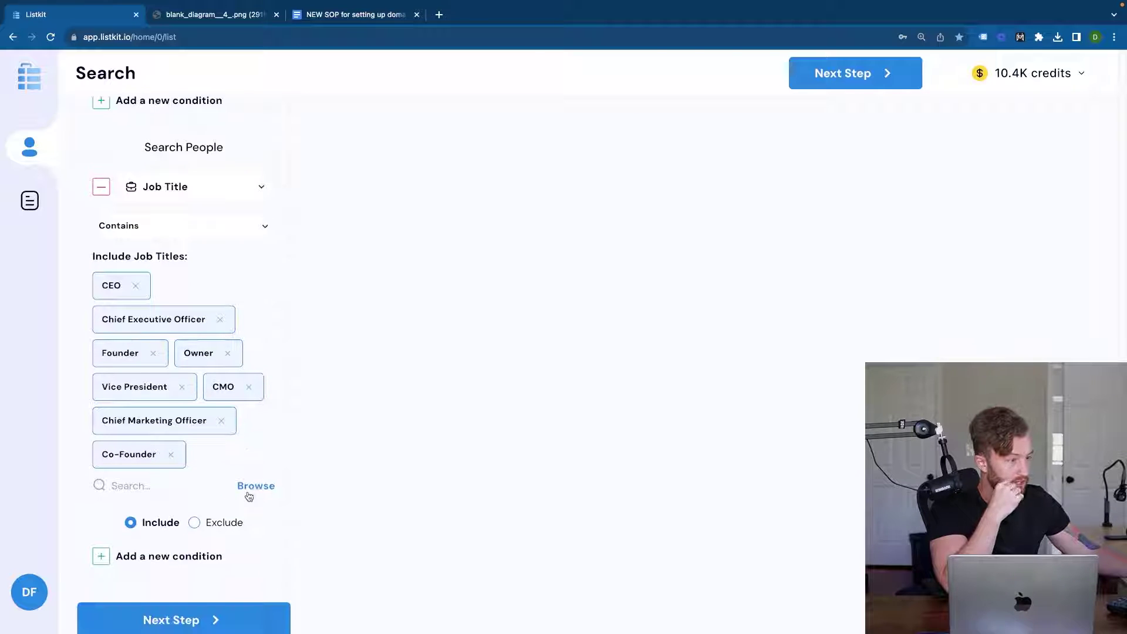
pyautogui.scroll(2, 249, 496)
pyautogui.scroll(4, 249, 496)
# Switch Keywords to Exclude with Software, then clear all filters via super+r
pyautogui.click(191, 389)
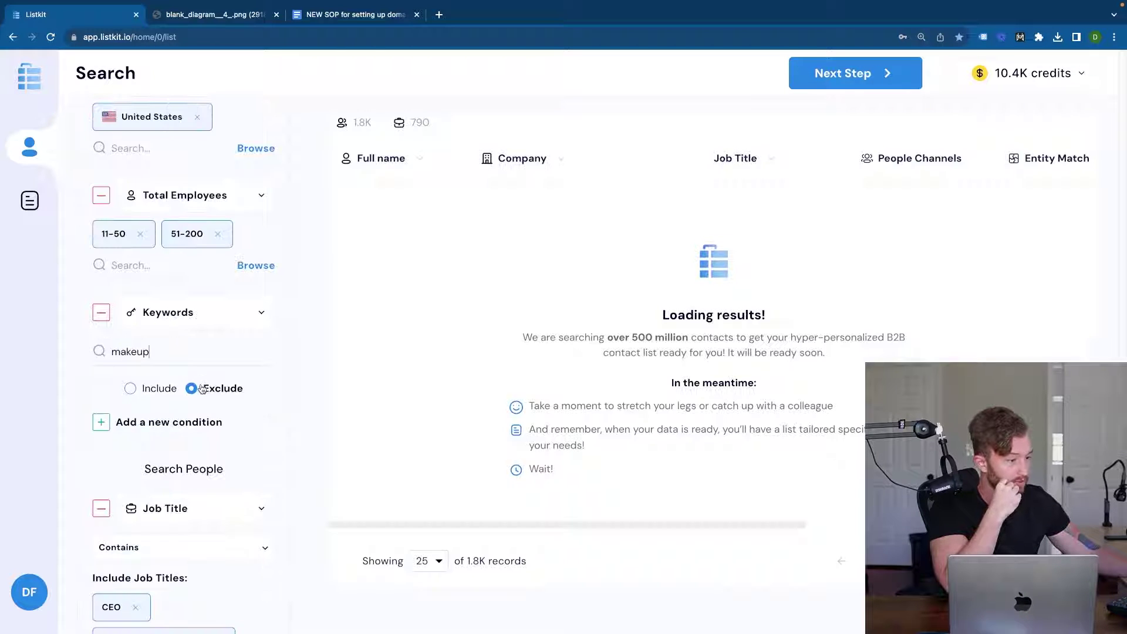
pyautogui.scroll(5, 1077, 193)
pyautogui.scroll(5, 1051, 100)
pyautogui.scroll(5, 1079, 75)
pyautogui.scroll(3, 1079, 75)
pyautogui.click(998, 132)
pyautogui.scroll(-6, 331, 440)
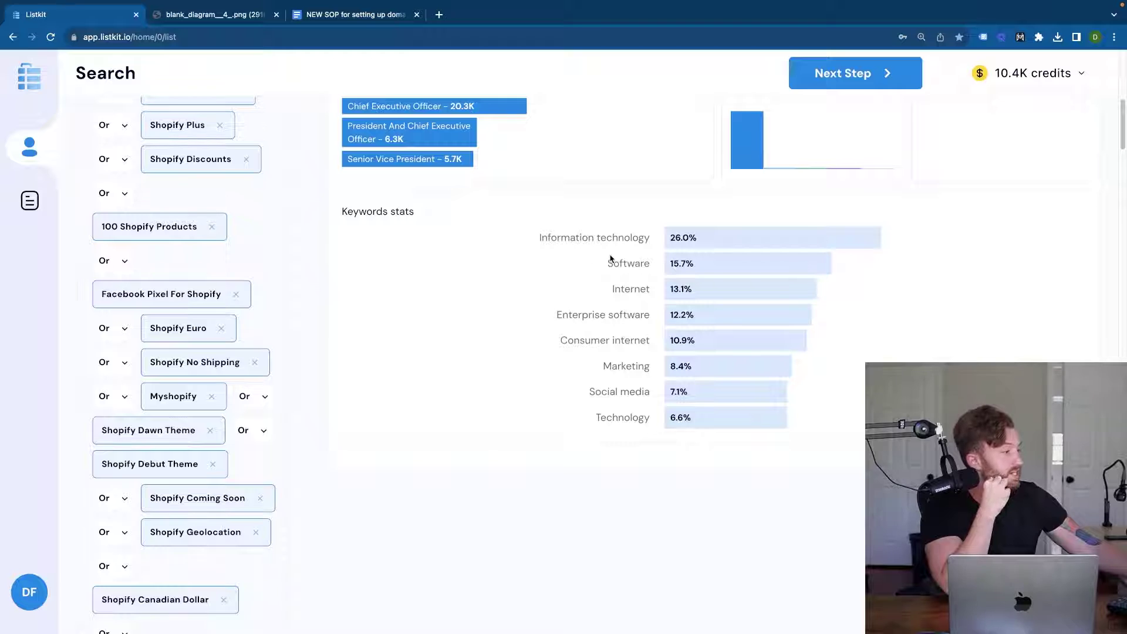
pyautogui.scroll(-10, 440, 397)
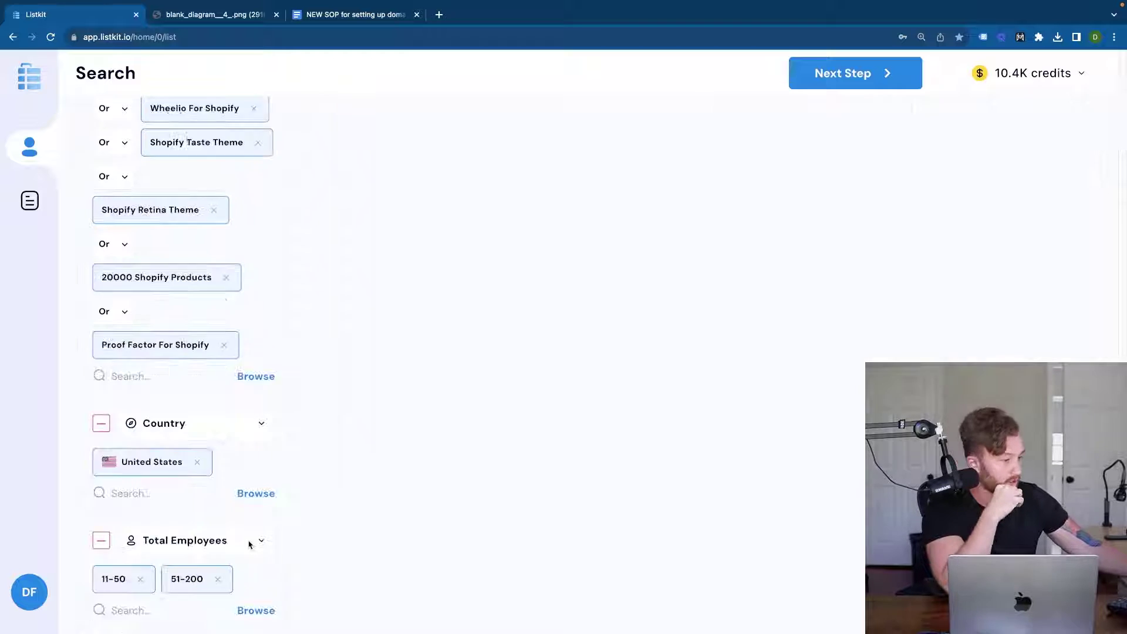
pyautogui.scroll(-3, 247, 543)
pyautogui.scroll(-2, 143, 414)
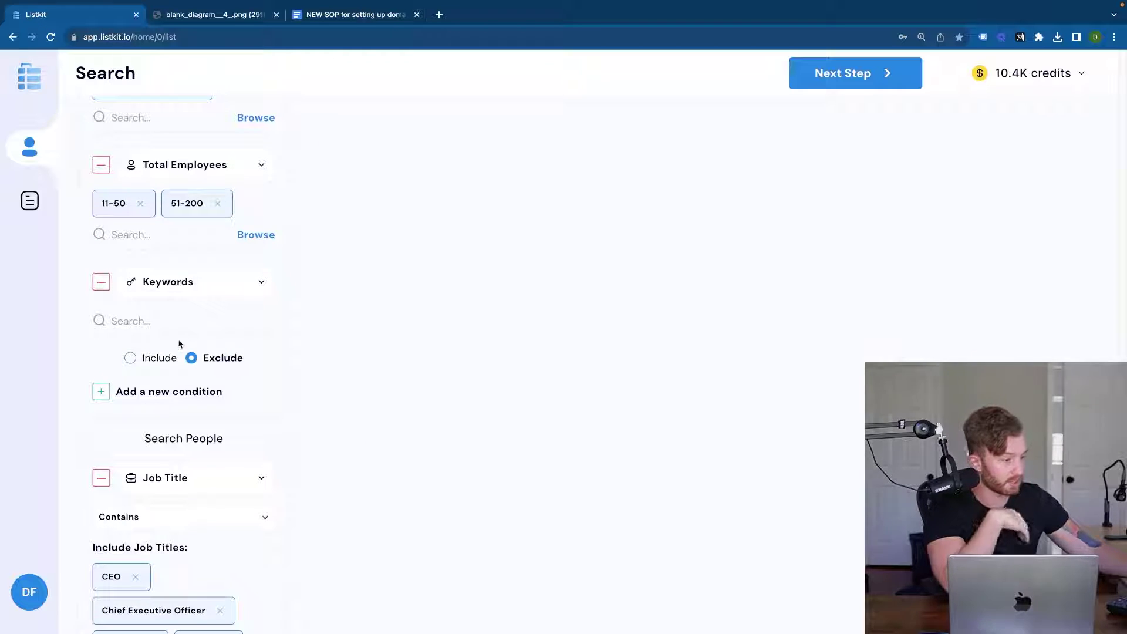
pyautogui.click(176, 321)
pyautogui.write('Software')
pyautogui.press('Return')
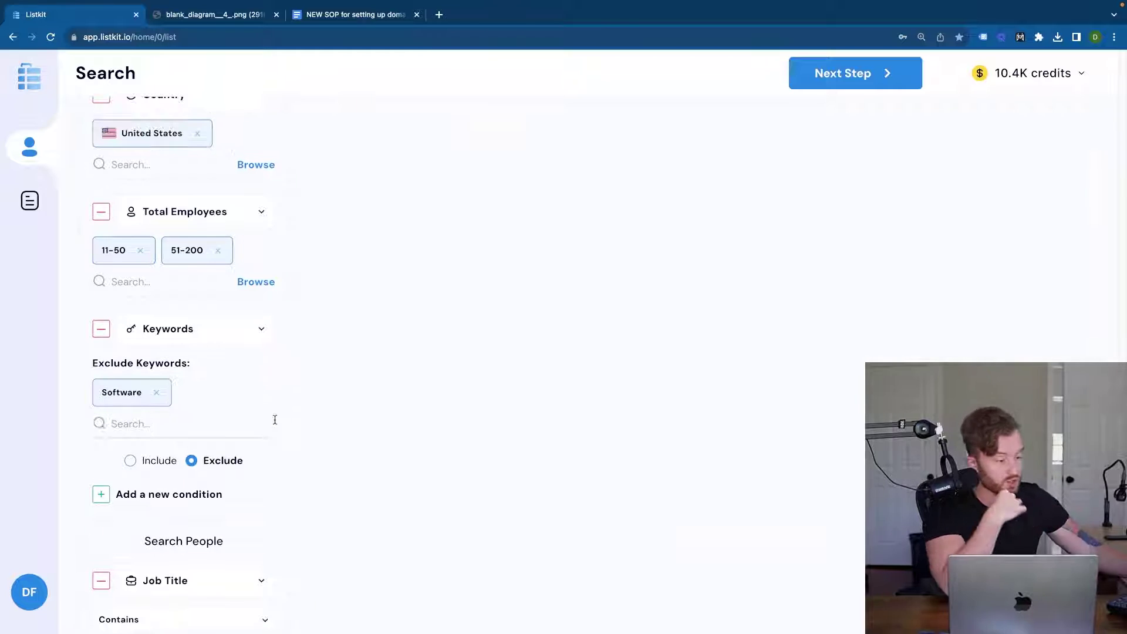
pyautogui.scroll(10, 275, 421)
pyautogui.press('super+r')
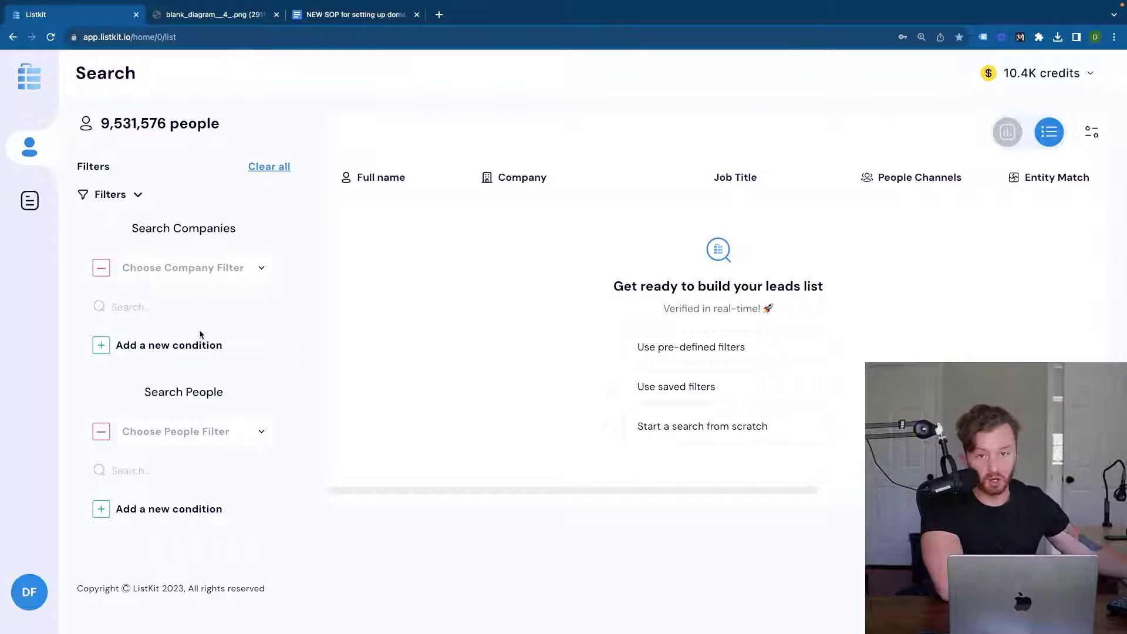
# Filter companies to the Marketing And Advertising industry and show the 2,798,469 people as charts
pyautogui.click(197, 277)
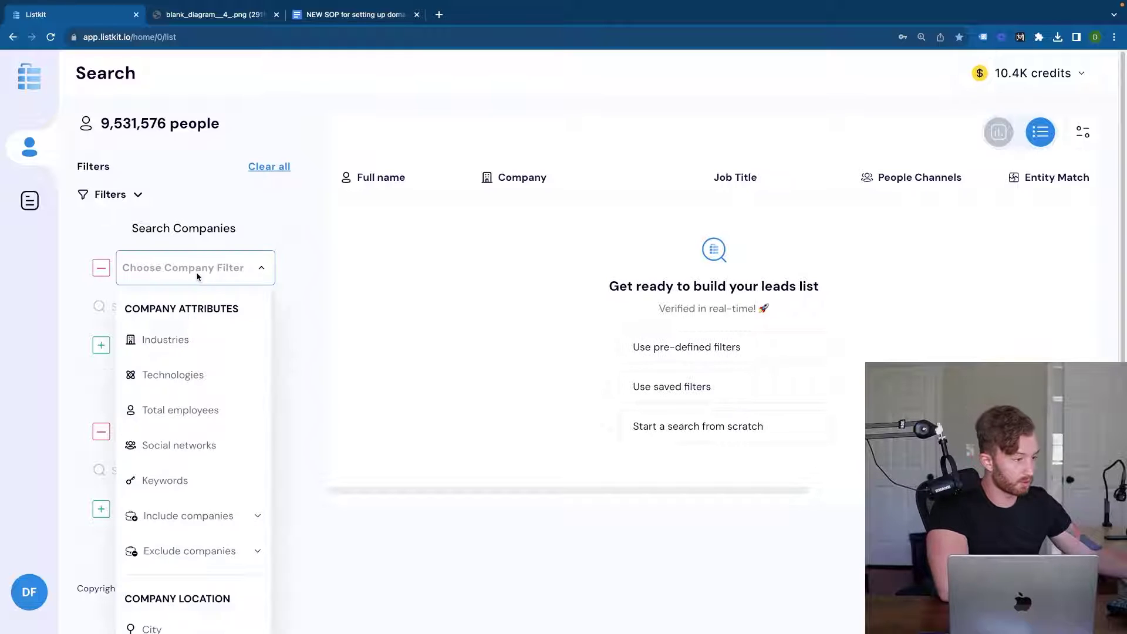
pyautogui.click(194, 338)
pyautogui.click(243, 313)
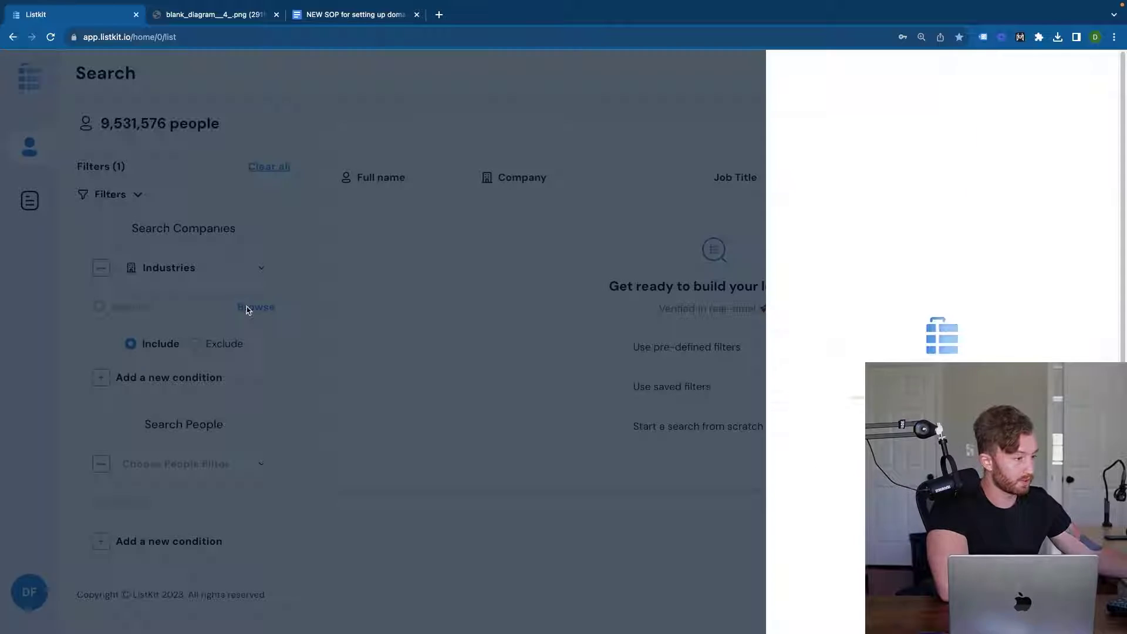
pyautogui.write('marketing')
pyautogui.click(807, 209)
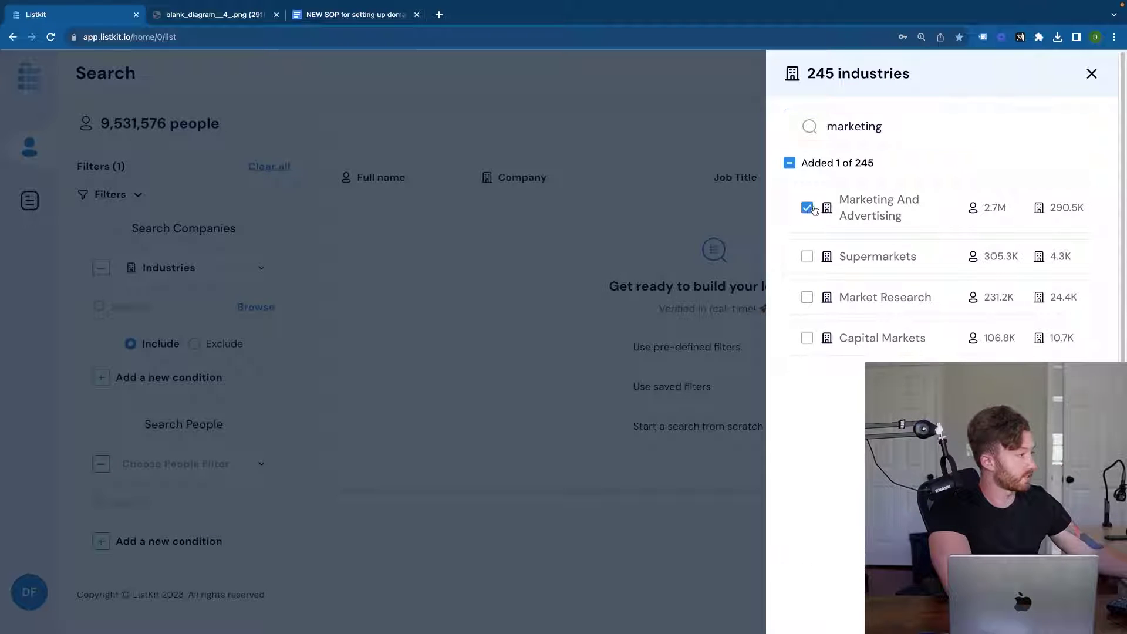
pyautogui.click(1091, 75)
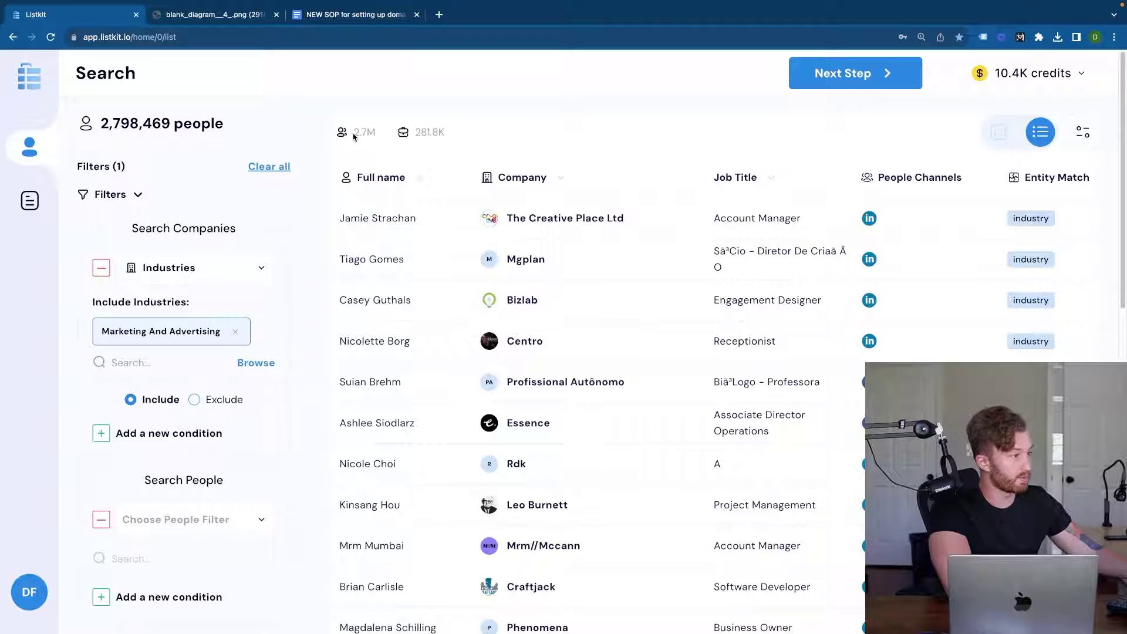
pyautogui.click(997, 134)
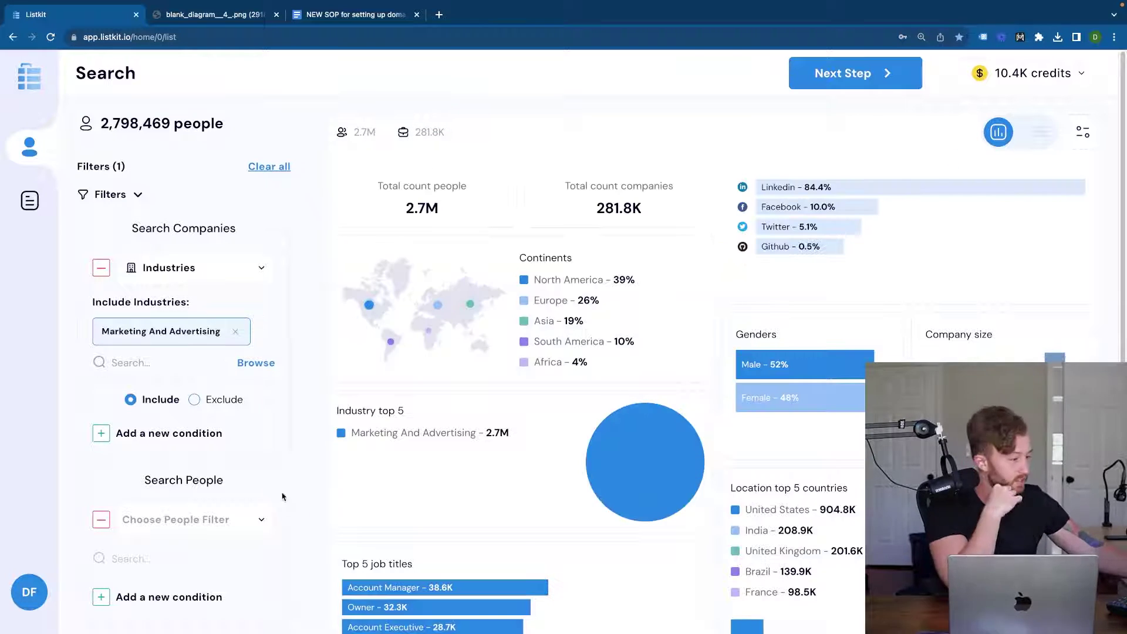
pyautogui.scroll(-5, 506, 320)
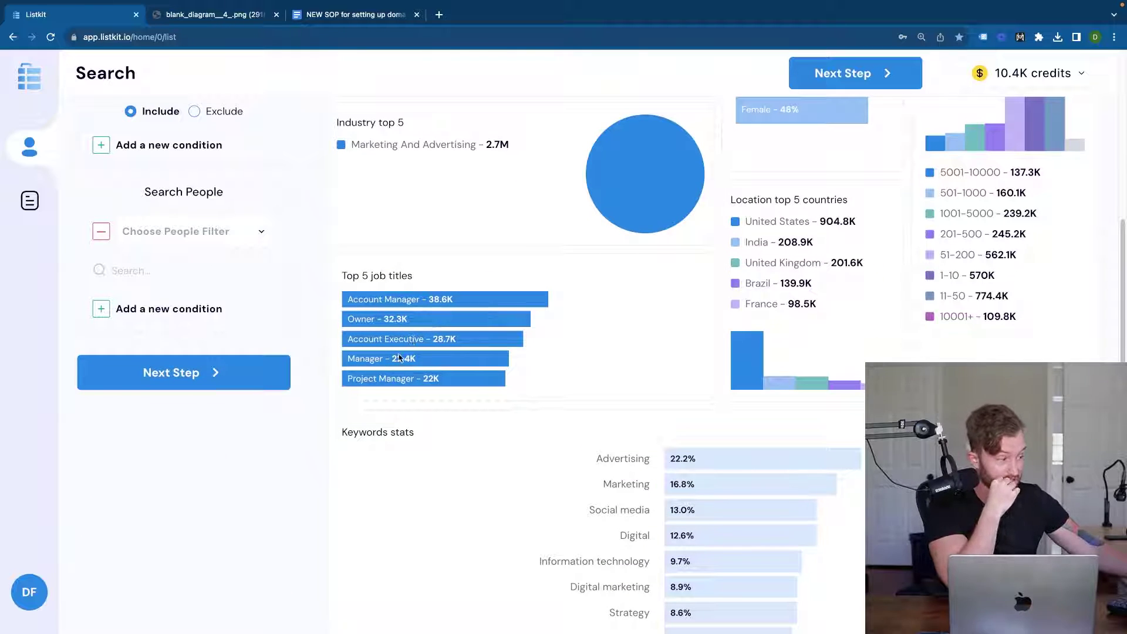
pyautogui.scroll(-3, 421, 480)
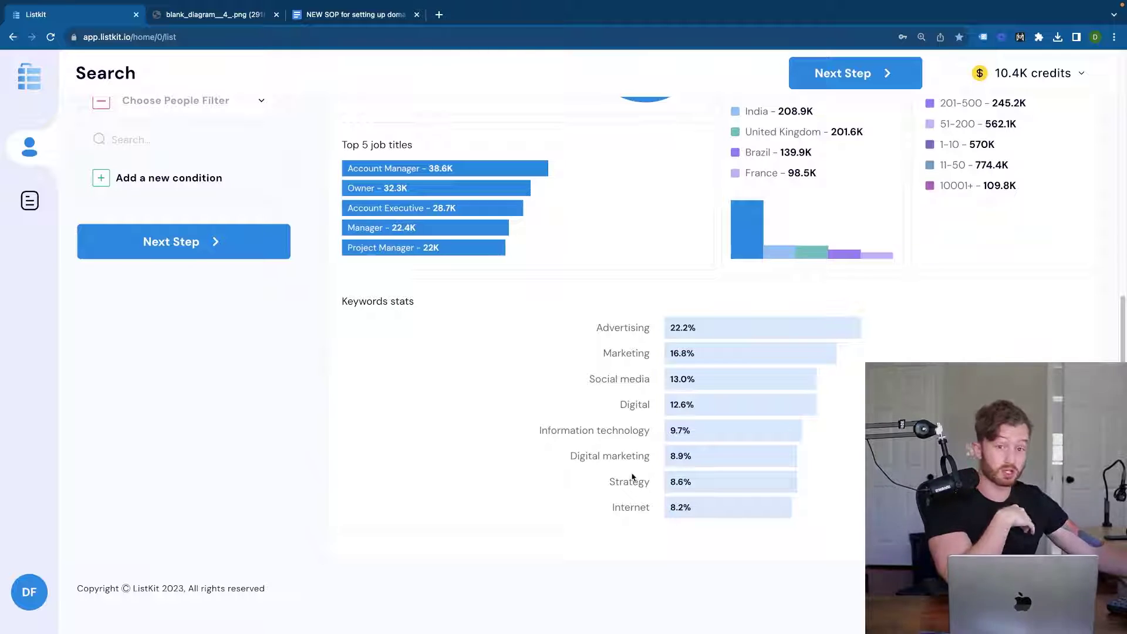
pyautogui.scroll(4, 626, 479)
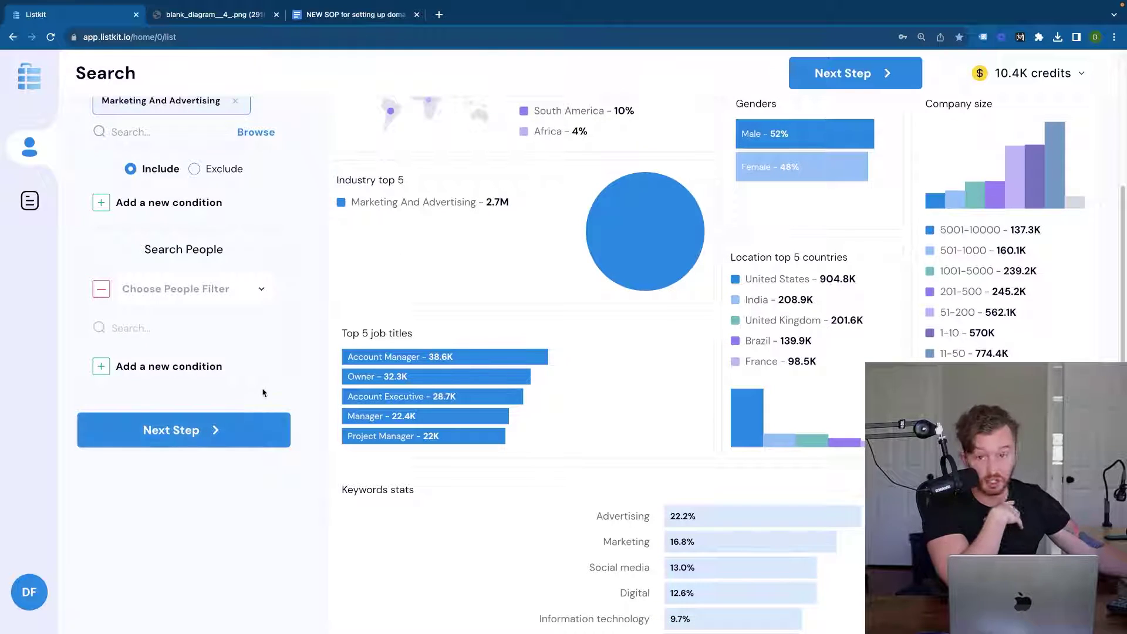
pyautogui.scroll(4, 199, 289)
# Add a company Keywords filter including Digital Marketing
pyautogui.click(158, 390)
pyautogui.scroll(-1, 170, 387)
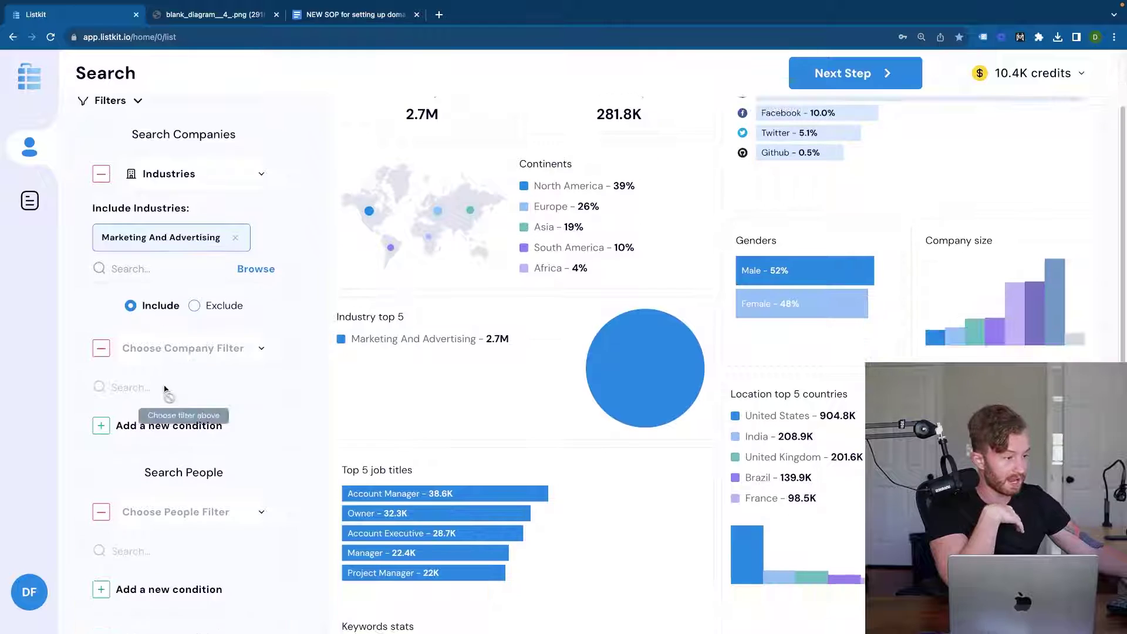
pyautogui.click(189, 353)
pyautogui.scroll(-1, 189, 440)
pyautogui.click(189, 545)
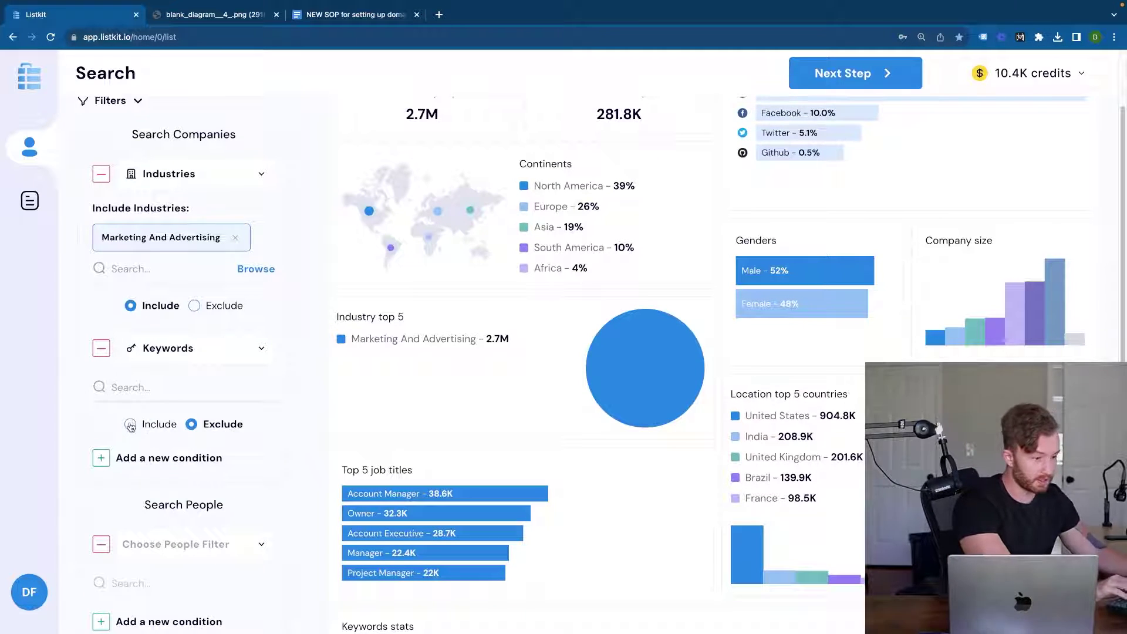
pyautogui.write('digital marketing')
pyautogui.press('Return')
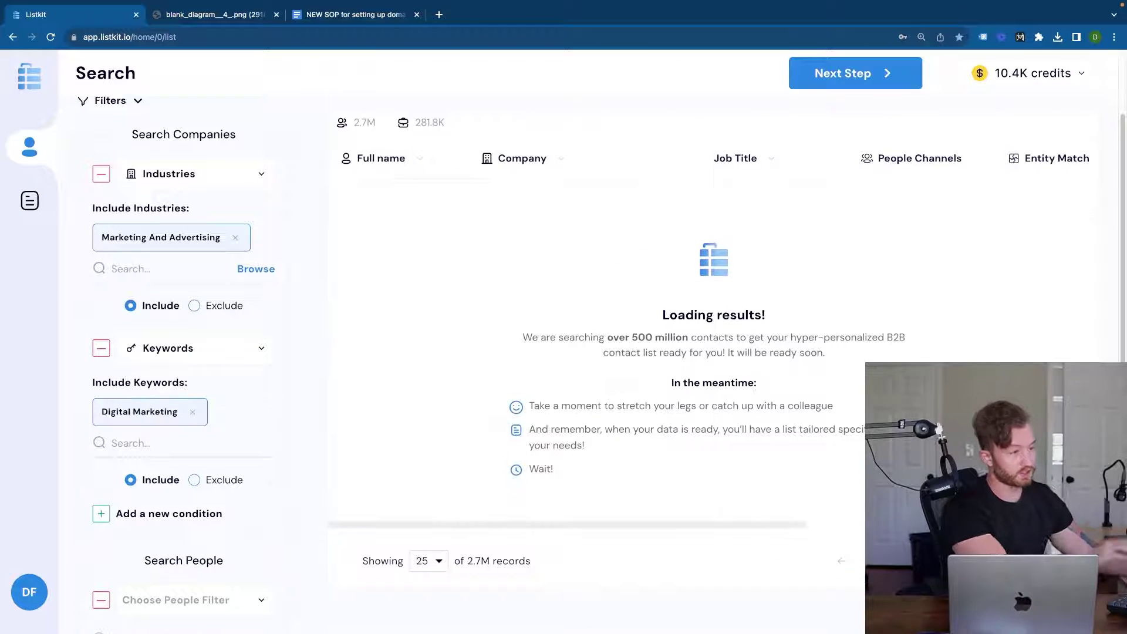
pyautogui.scroll(2, 270, 360)
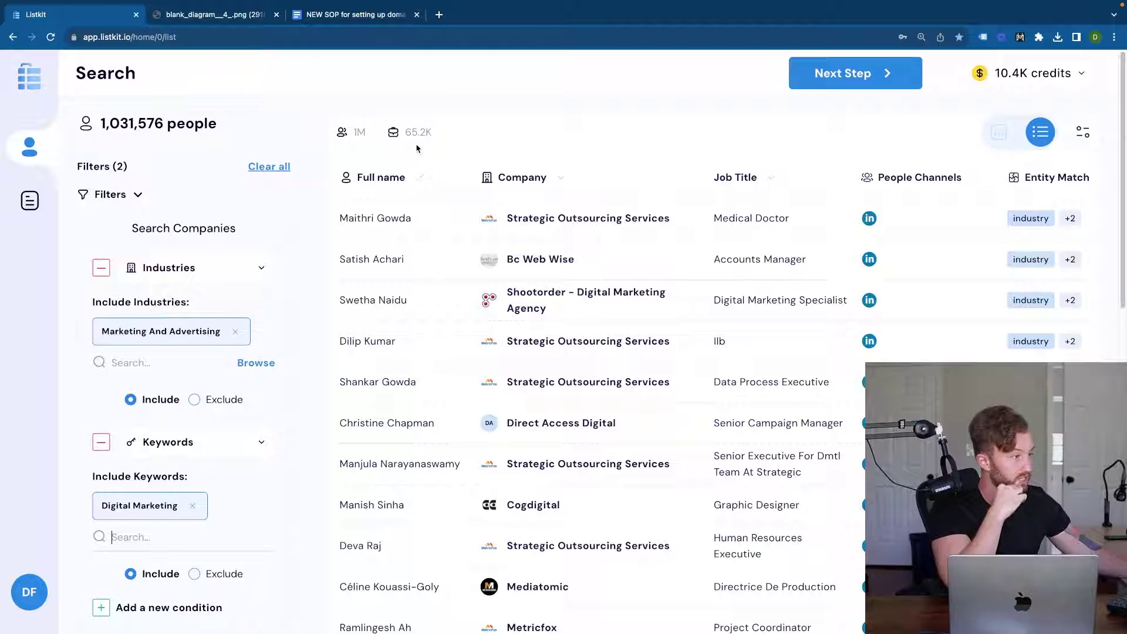
pyautogui.scroll(-3, 176, 308)
pyautogui.scroll(-2, 136, 334)
# Limit companies to 11-200 employees and add executive job titles CEO, Owner, Founder, VP, CMO
pyautogui.click(133, 336)
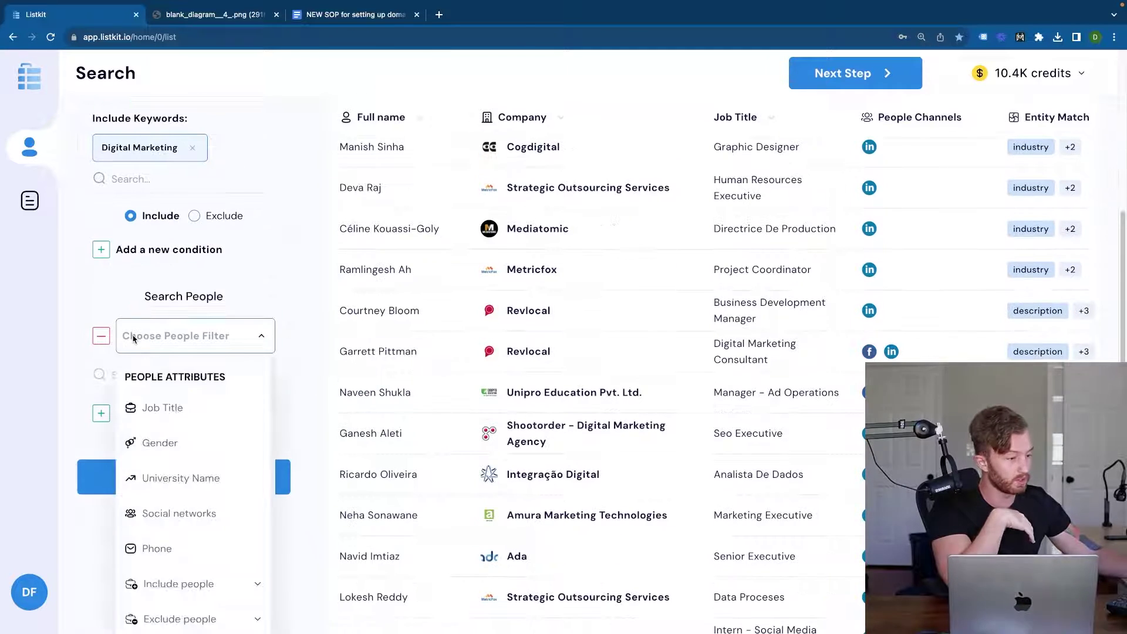
pyautogui.click(158, 406)
pyautogui.scroll(3, 154, 400)
pyautogui.scroll(3, 154, 401)
pyautogui.scroll(-3, 155, 408)
pyautogui.click(155, 408)
pyautogui.click(196, 401)
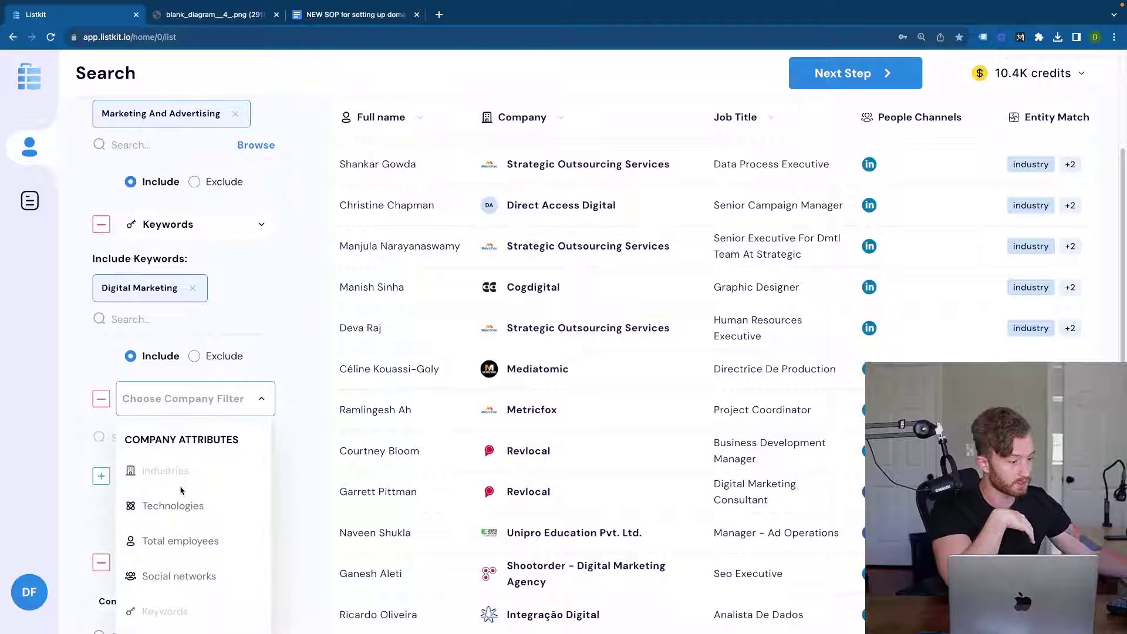
pyautogui.click(190, 541)
pyautogui.click(264, 441)
pyautogui.click(807, 242)
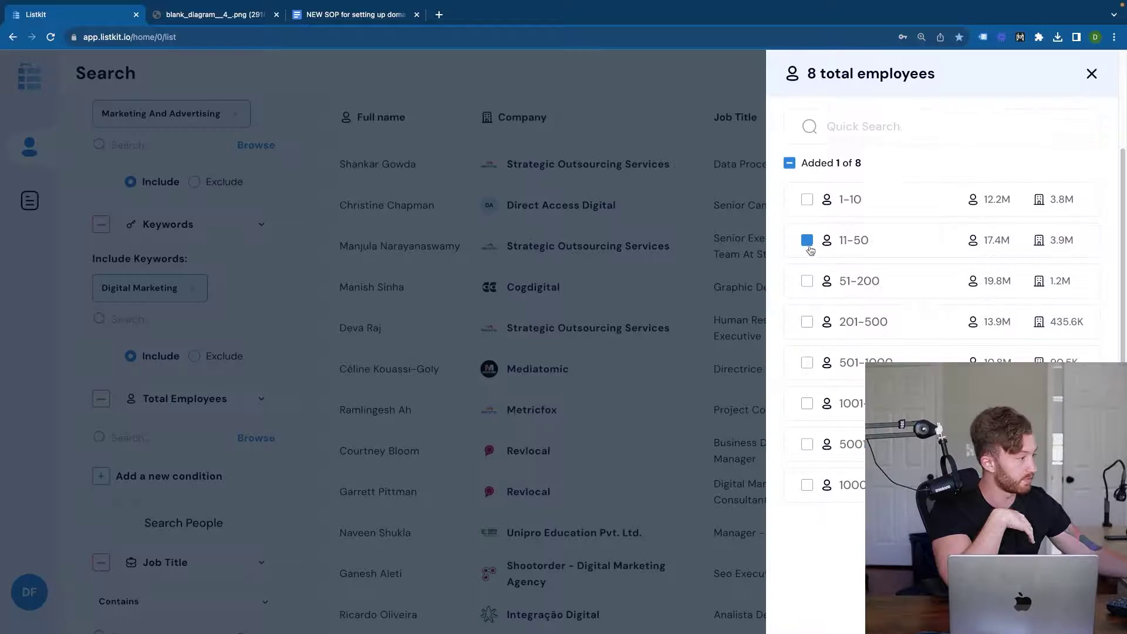
pyautogui.click(1092, 76)
pyautogui.scroll(-3, 153, 467)
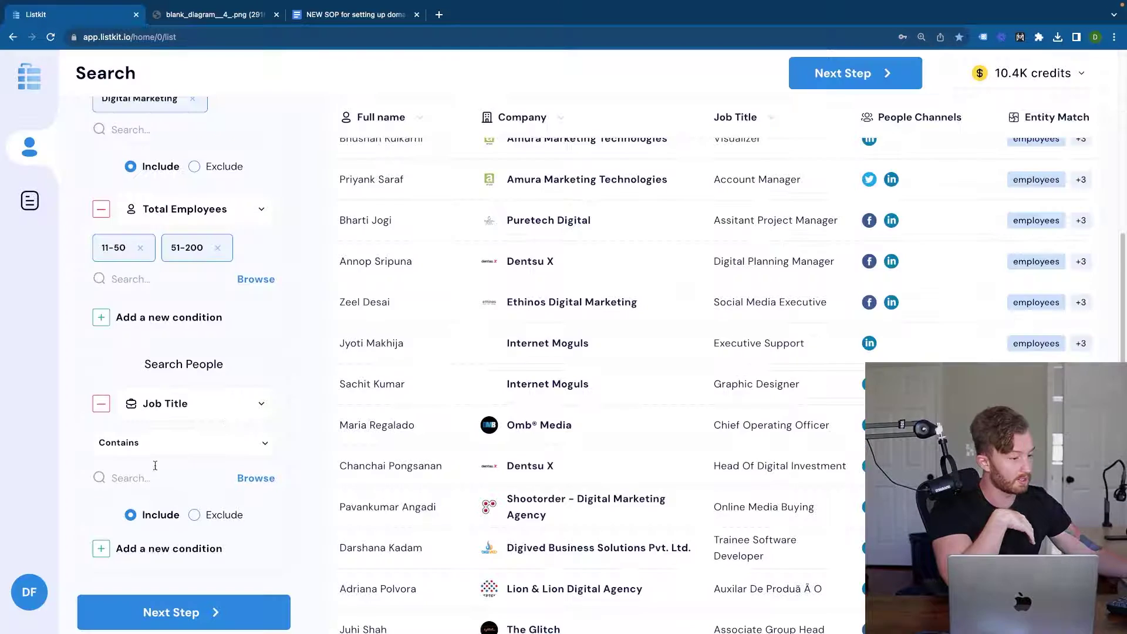
pyautogui.write('CEO Chief Executive Officer Owner ')
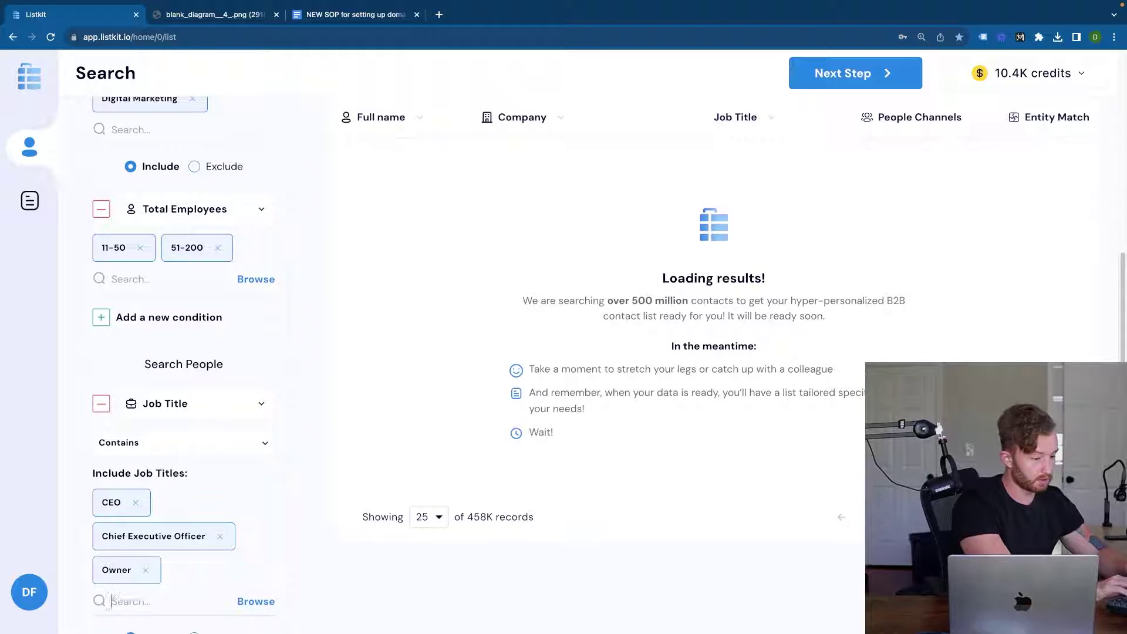
pyautogui.write('Founder vP Vice President Vice-President')
pyautogui.scroll(-2, 157, 467)
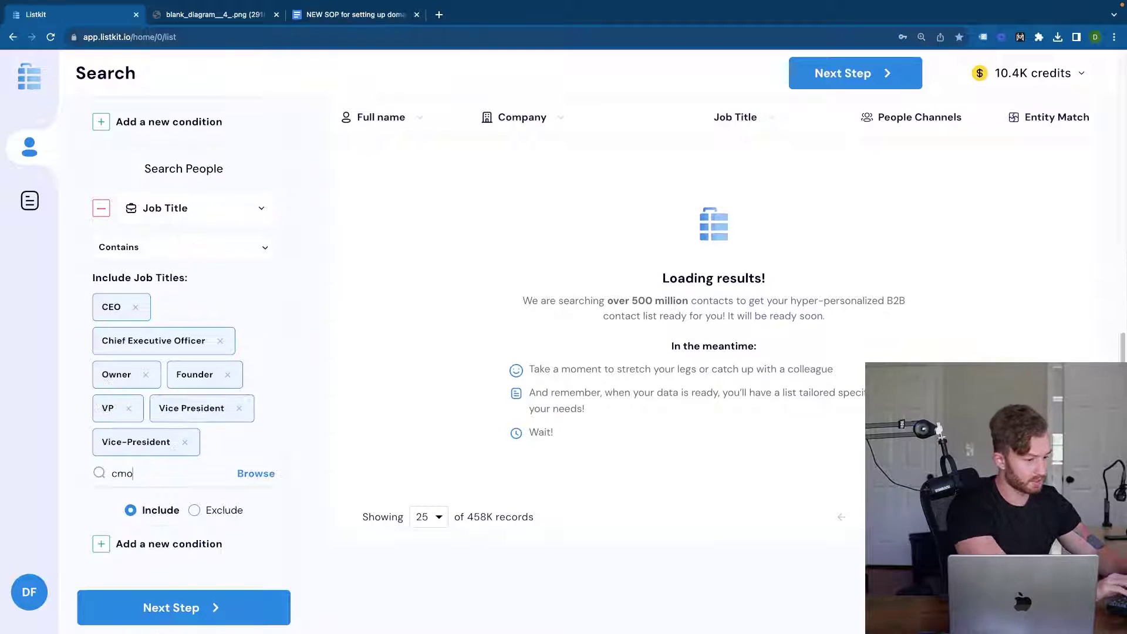
pyautogui.press('Return')
pyautogui.write('Chief Marketing Officer')
pyautogui.press('Return')
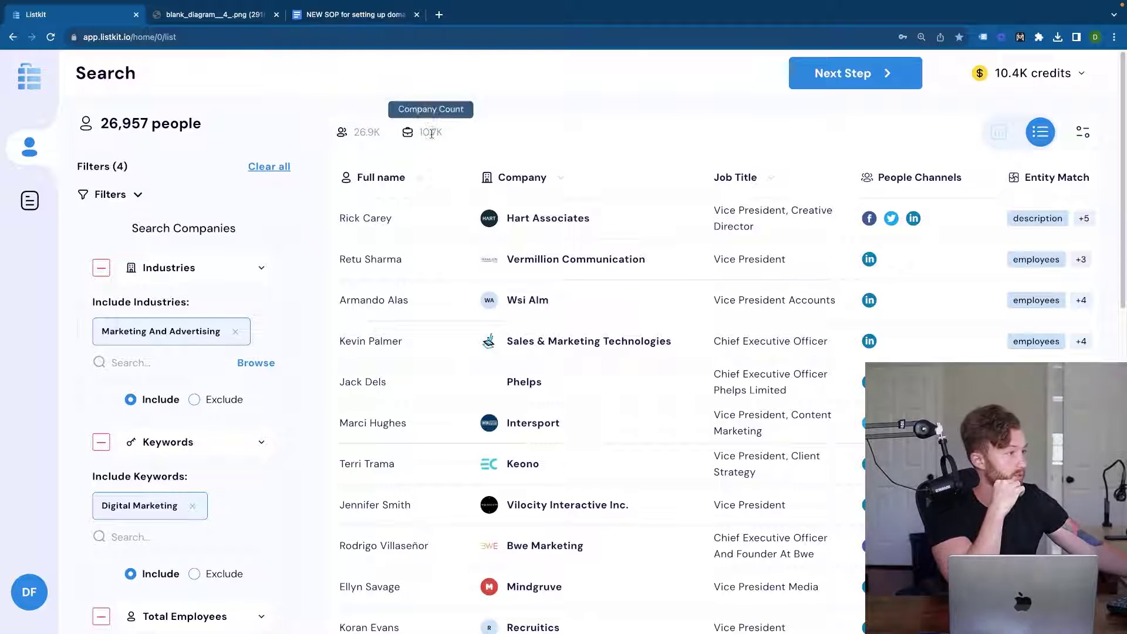
# Review the statistics, then add Case Studies and Advertising keywords, reaching 29,351 people
pyautogui.click(998, 132)
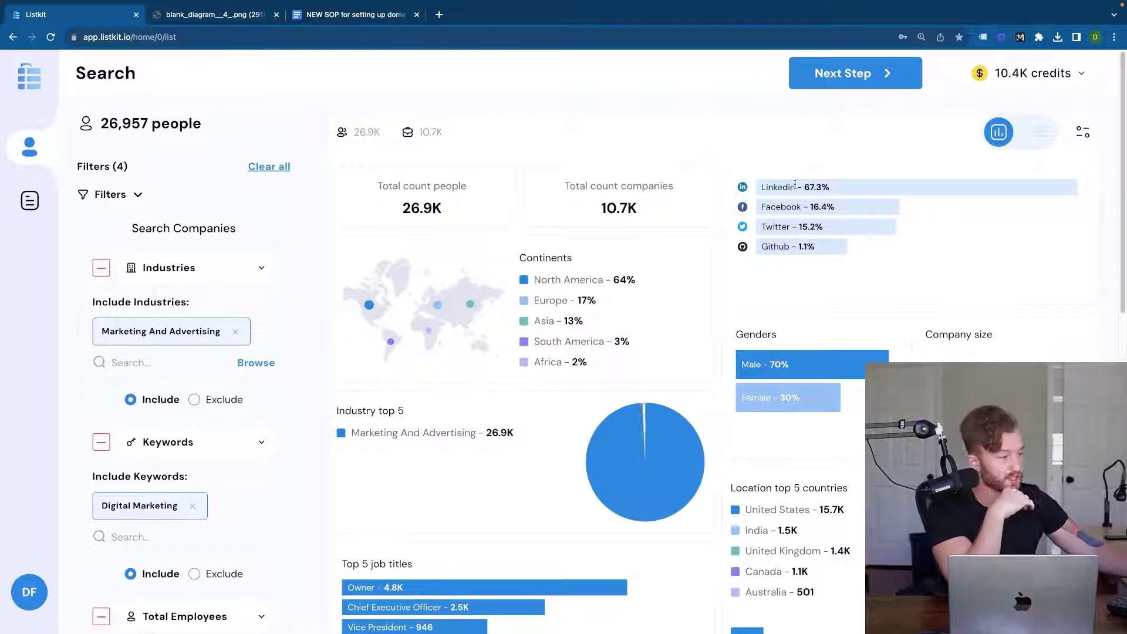
pyautogui.scroll(-1, 762, 343)
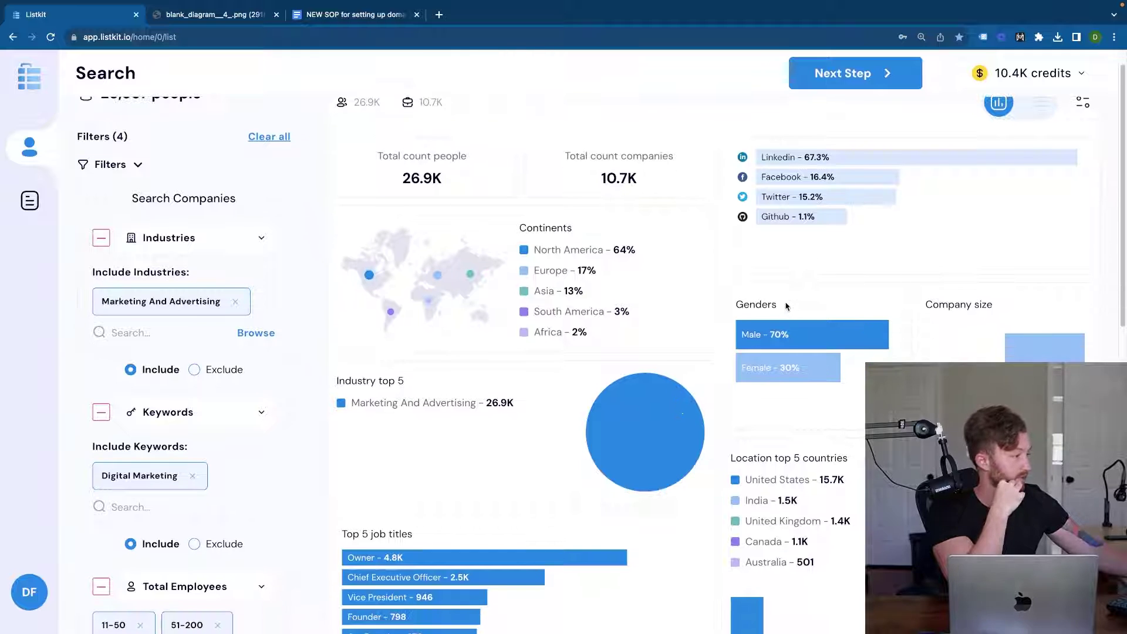
pyautogui.scroll(-2, 785, 377)
pyautogui.scroll(-2, 788, 388)
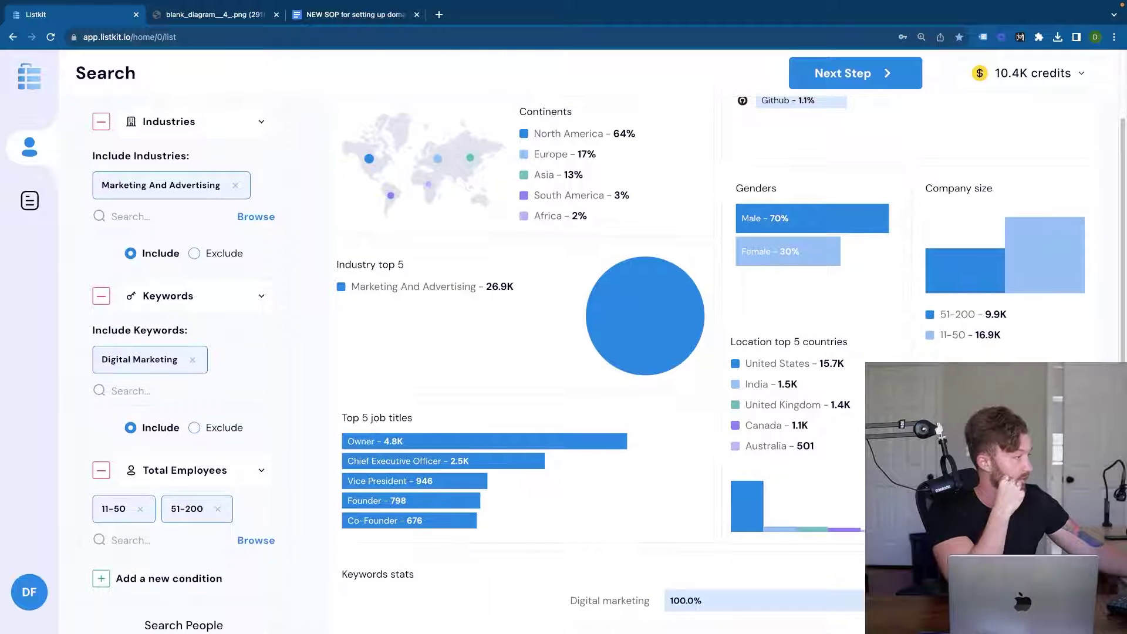
pyautogui.scroll(-4, 451, 469)
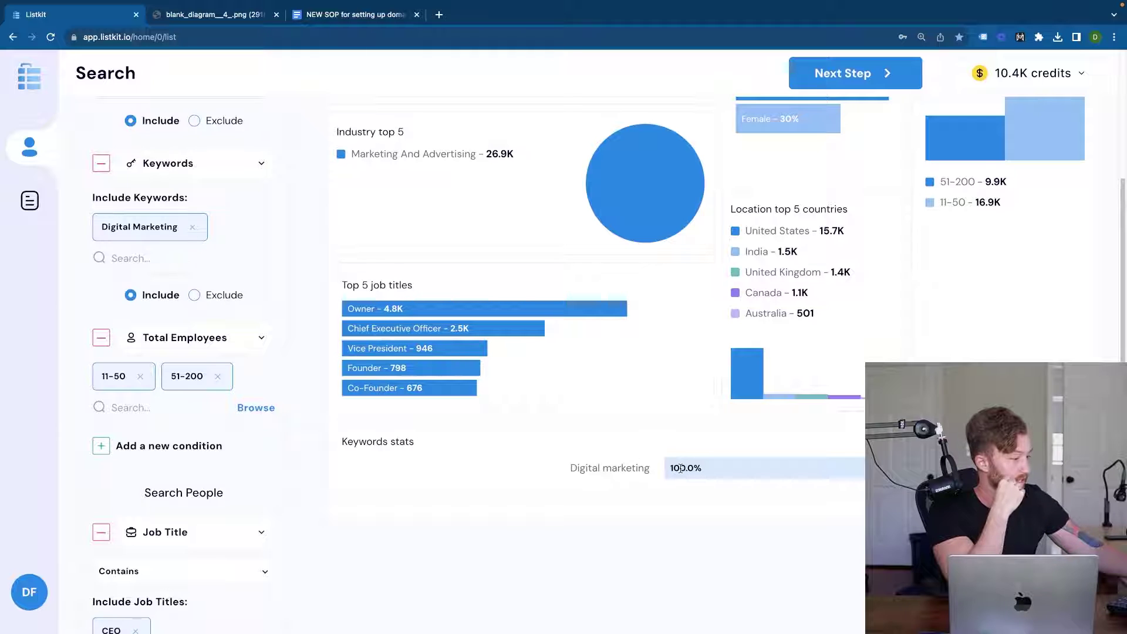
pyautogui.scroll(2, 189, 305)
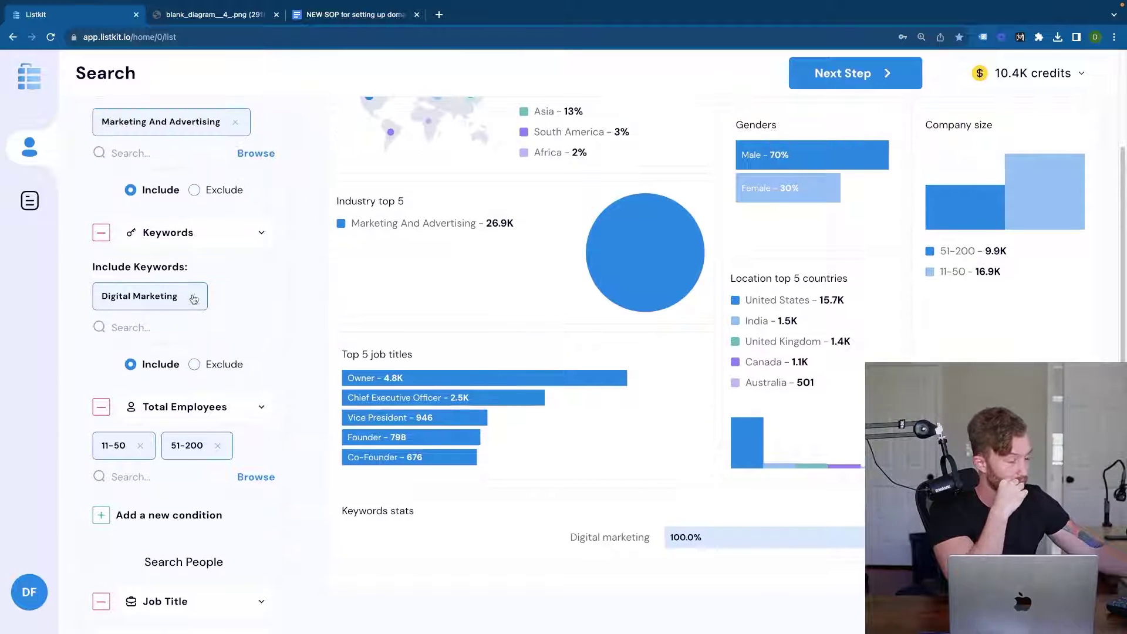
pyautogui.click(148, 328)
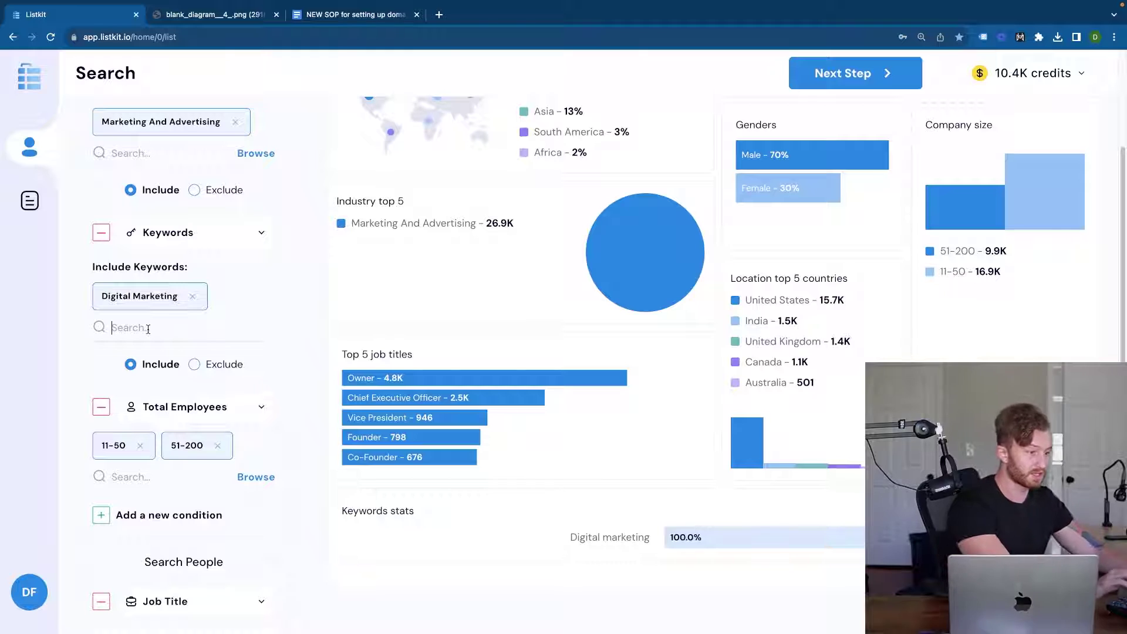
pyautogui.write('cases')
pyautogui.press('Return')
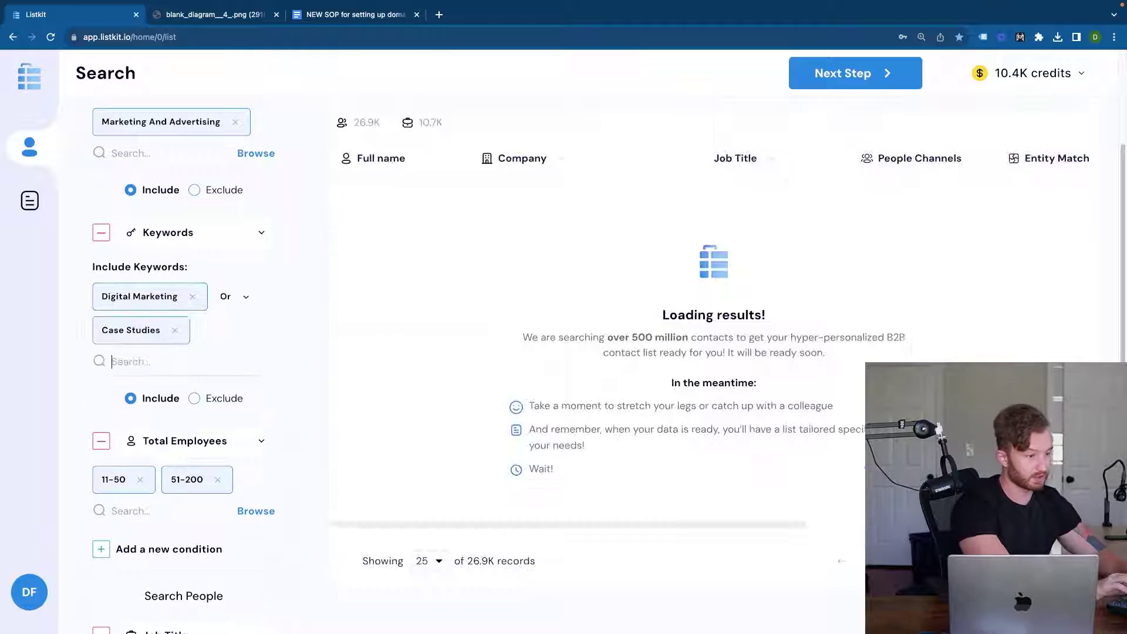
pyautogui.write('advertising')
pyautogui.press('Return')
pyautogui.scroll(5, 156, 371)
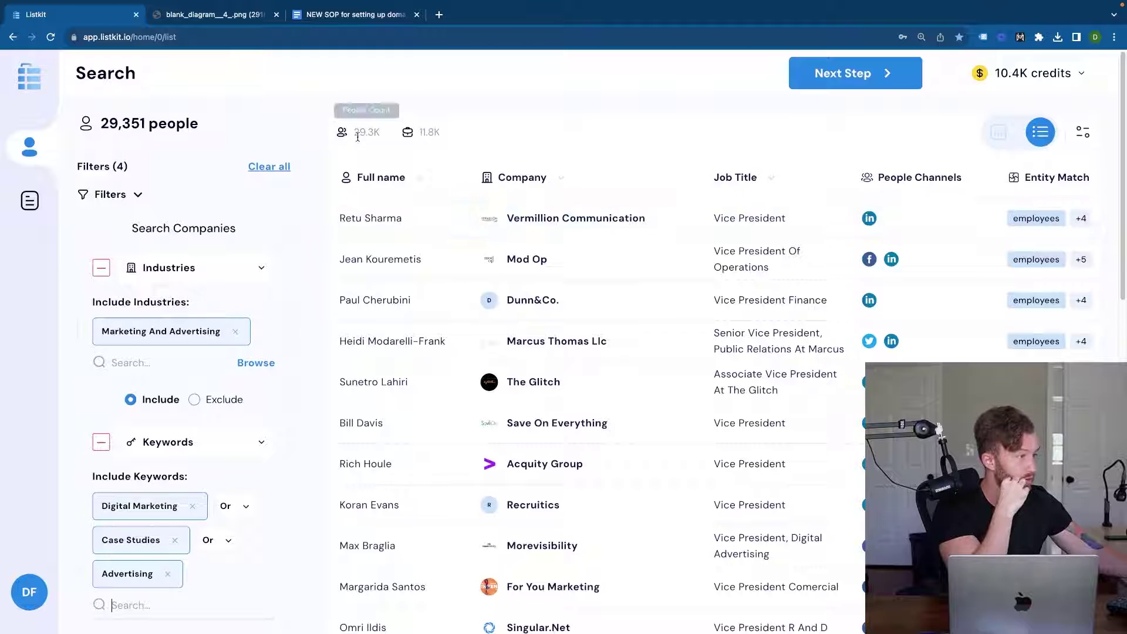
pyautogui.scroll(-5, 330, 403)
pyautogui.scroll(-8, 330, 408)
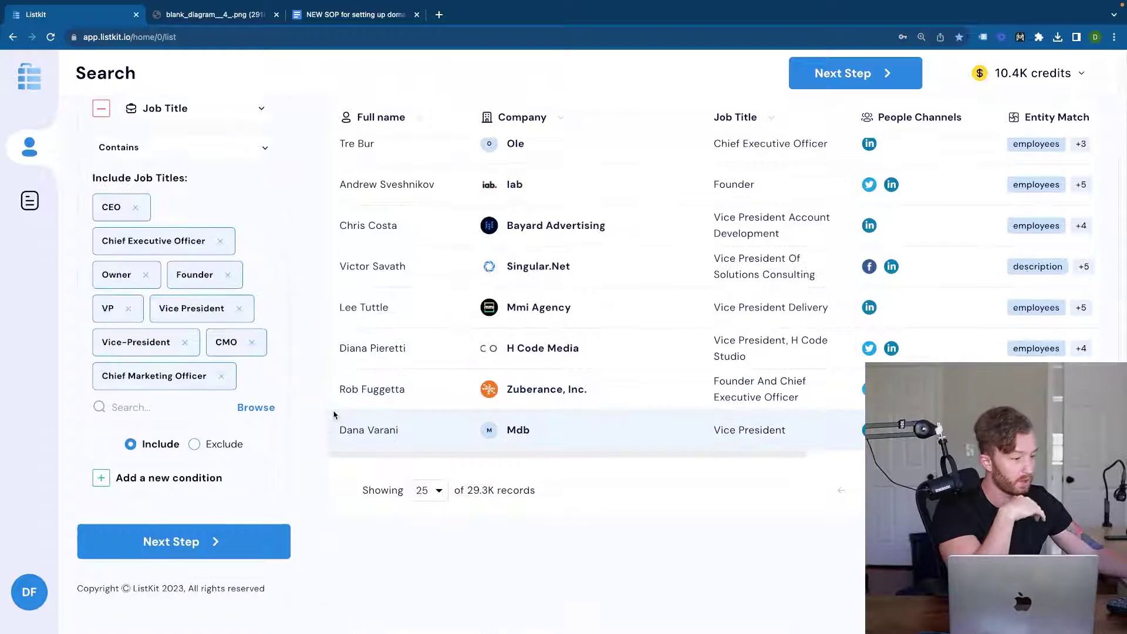
pyautogui.scroll(2, 312, 468)
pyautogui.scroll(2, 312, 468)
pyautogui.scroll(2, 313, 468)
pyautogui.scroll(4, 313, 468)
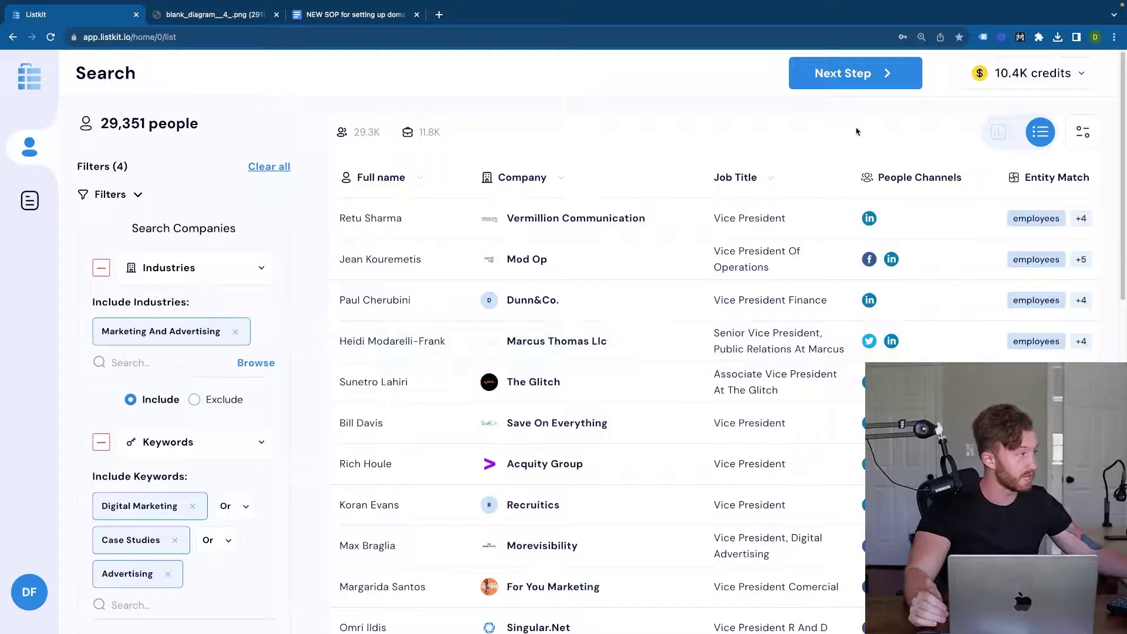
# Generate a list with max 1 person per company and 1000 credits, redeeming as List #4519
pyautogui.click(845, 74)
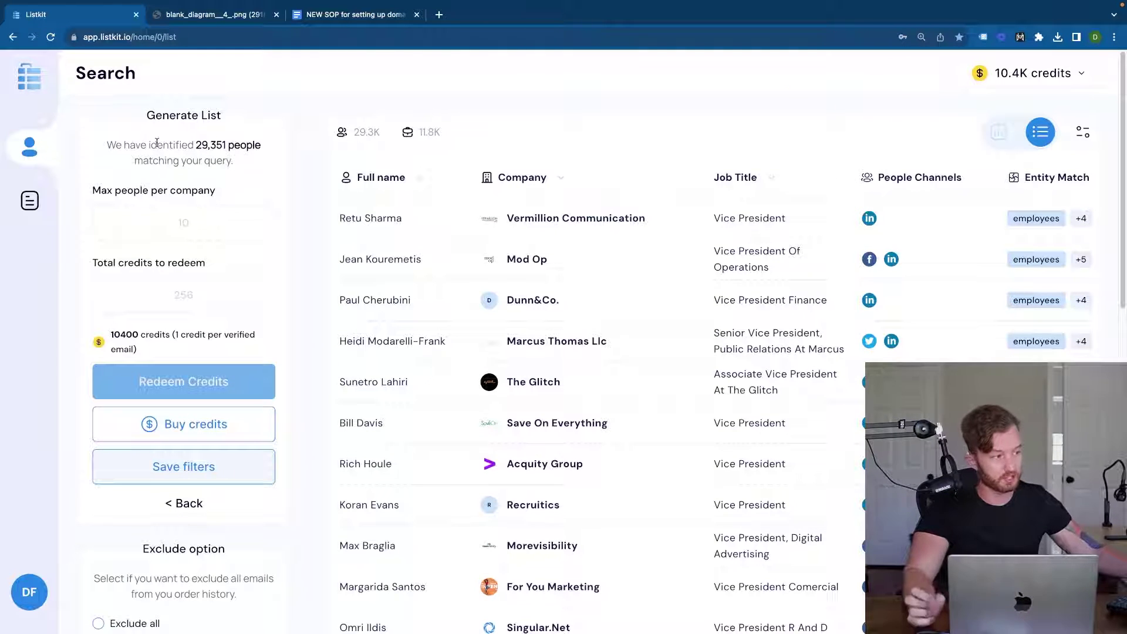
pyautogui.click(192, 223)
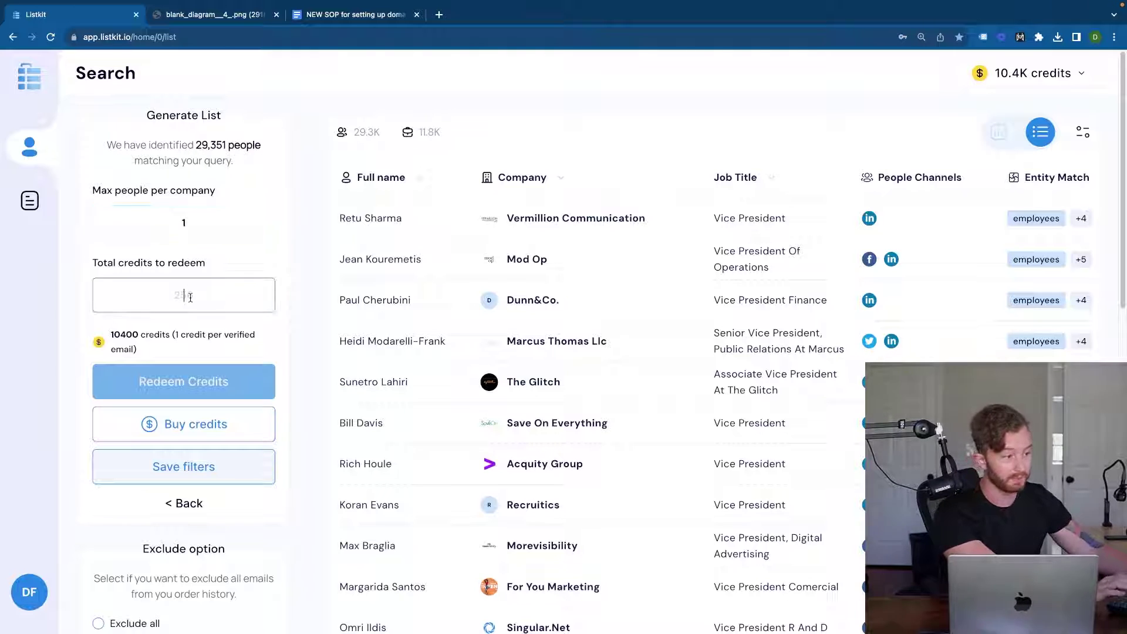
pyautogui.write('1000')
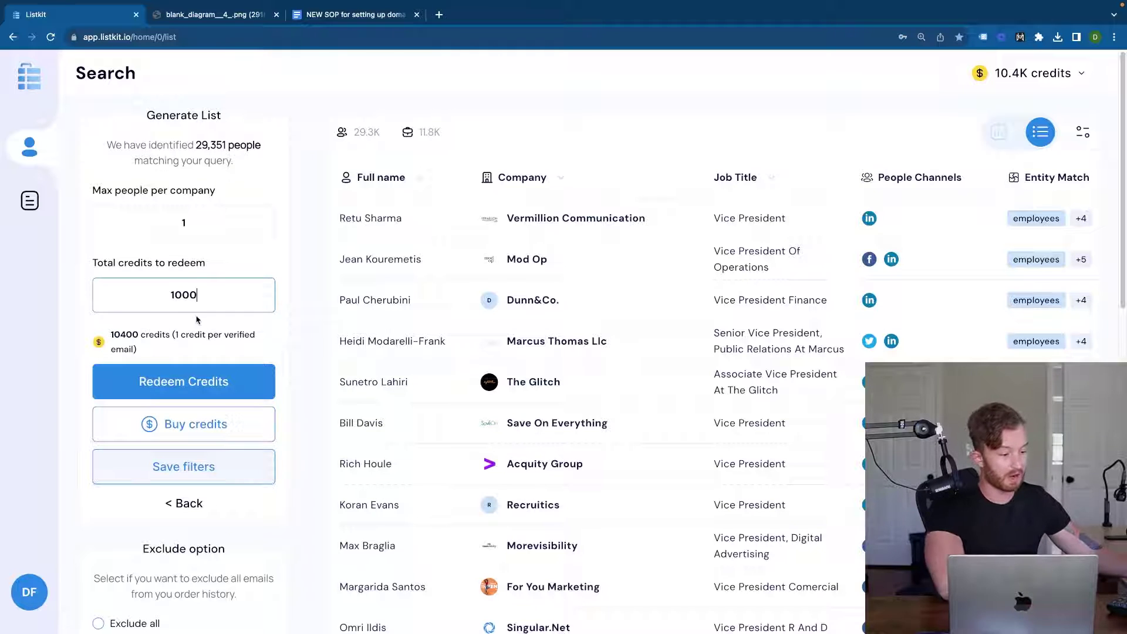
pyautogui.scroll(-5, 200, 385)
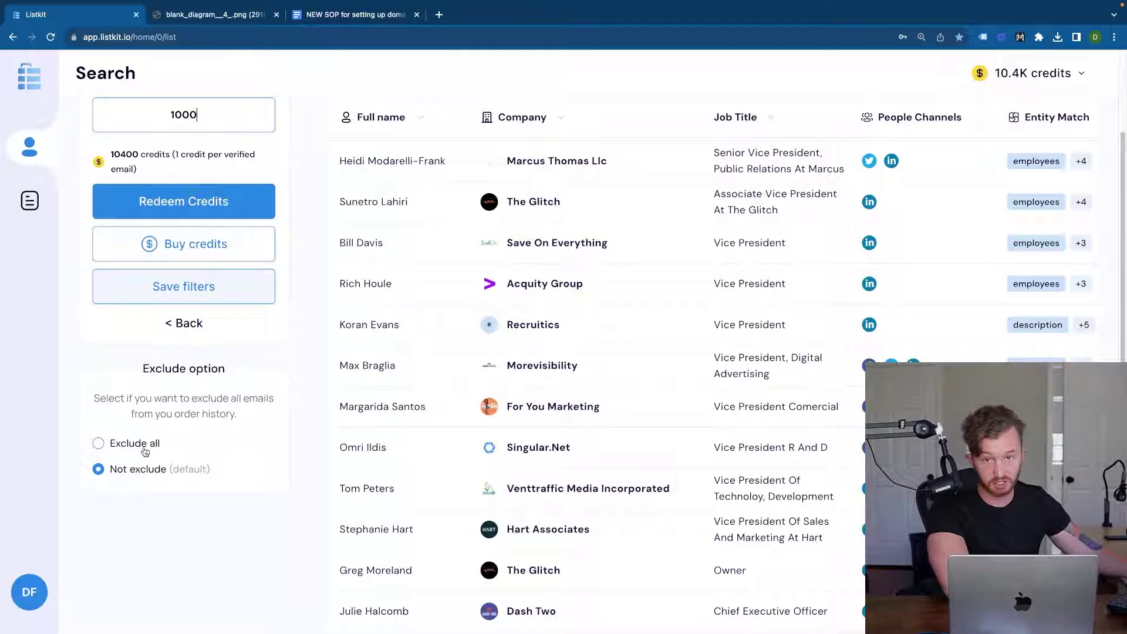
pyautogui.scroll(5, 147, 453)
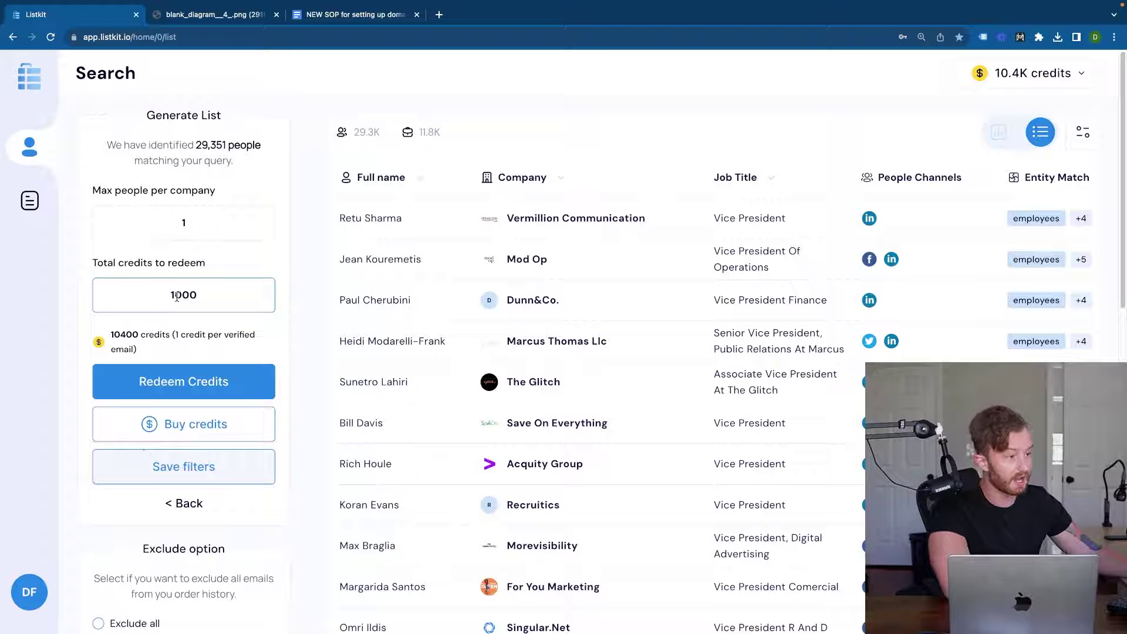
pyautogui.click(195, 382)
pyautogui.click(704, 495)
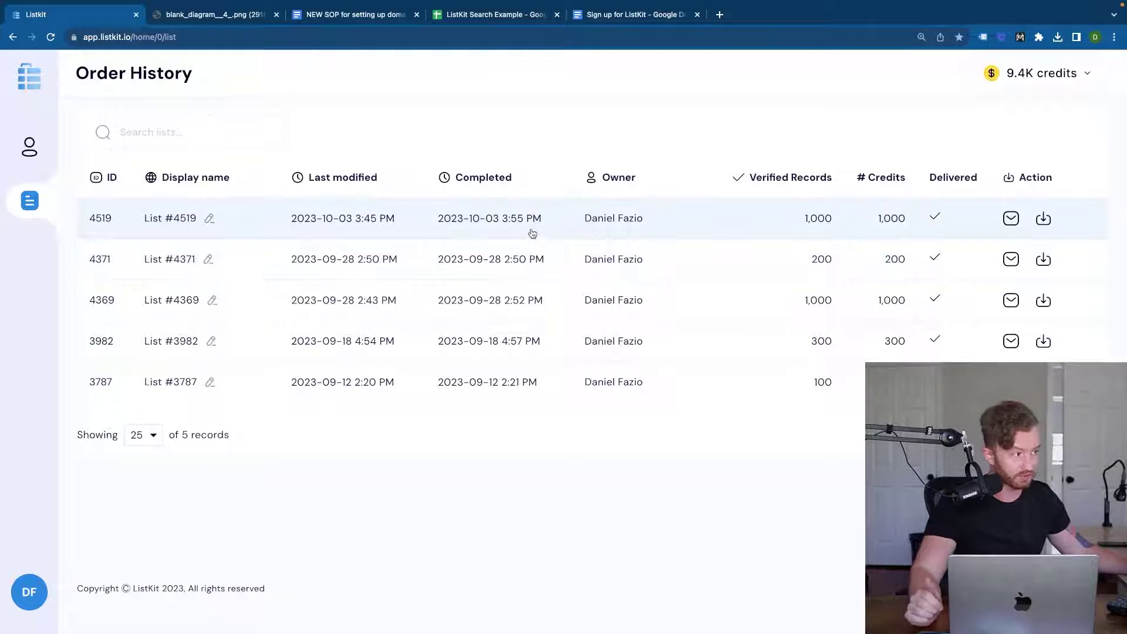
# Re-order List #4519 with 1 per company and 1000 credits, then view the ListKit Search Example sheet
pyautogui.click(531, 233)
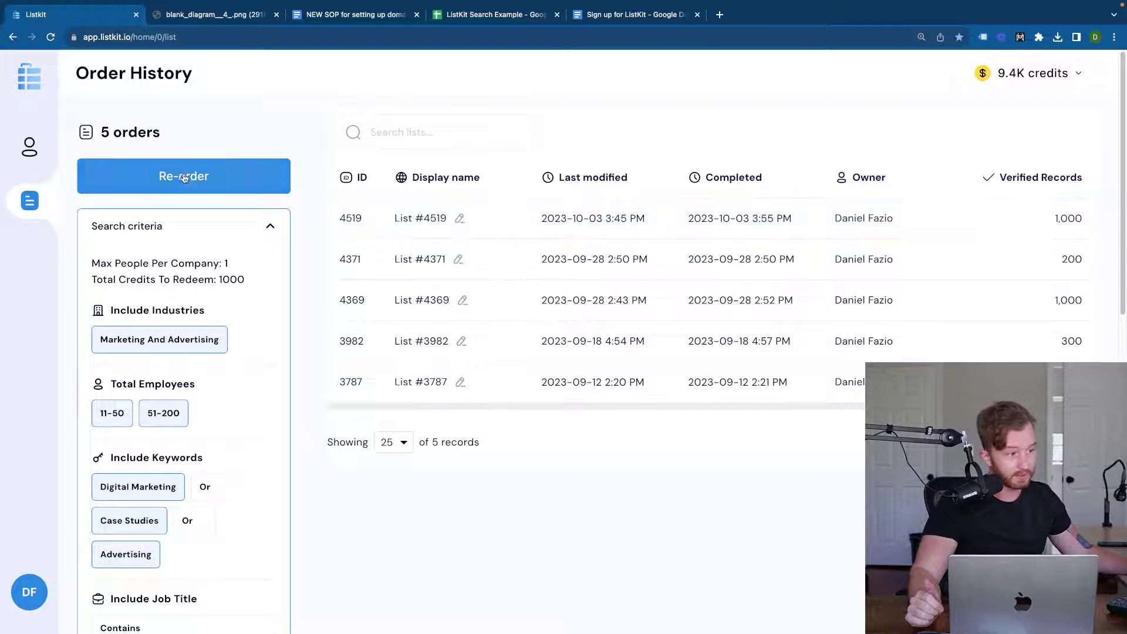
pyautogui.scroll(-5, 228, 308)
pyautogui.scroll(-3, 228, 309)
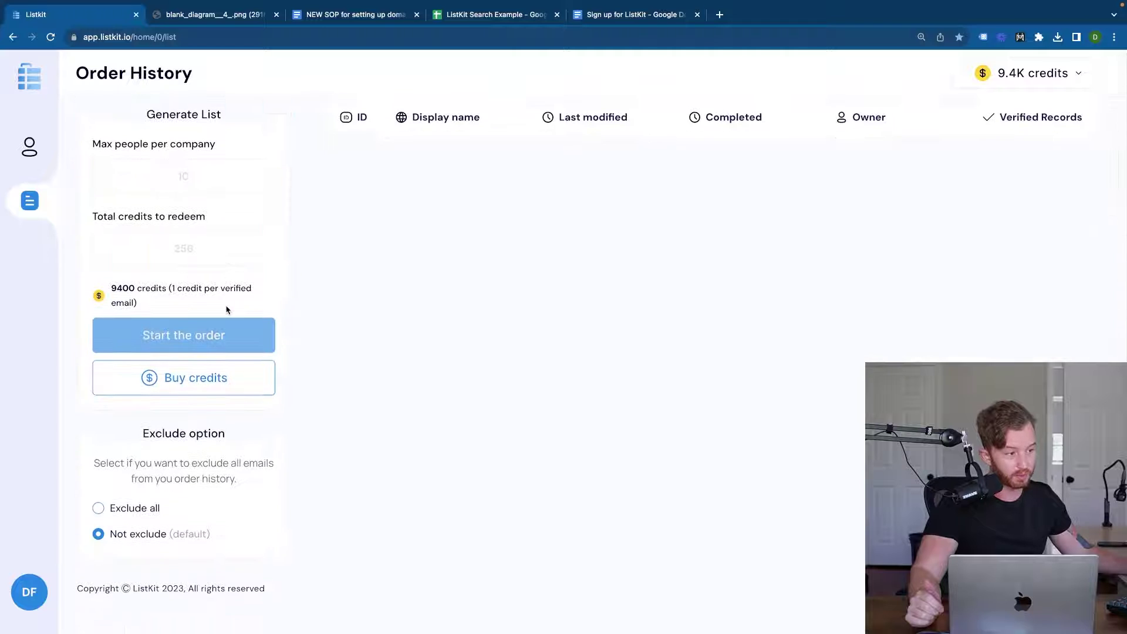
pyautogui.click(201, 178)
pyautogui.click(195, 247)
pyautogui.write('1000')
pyautogui.click(201, 336)
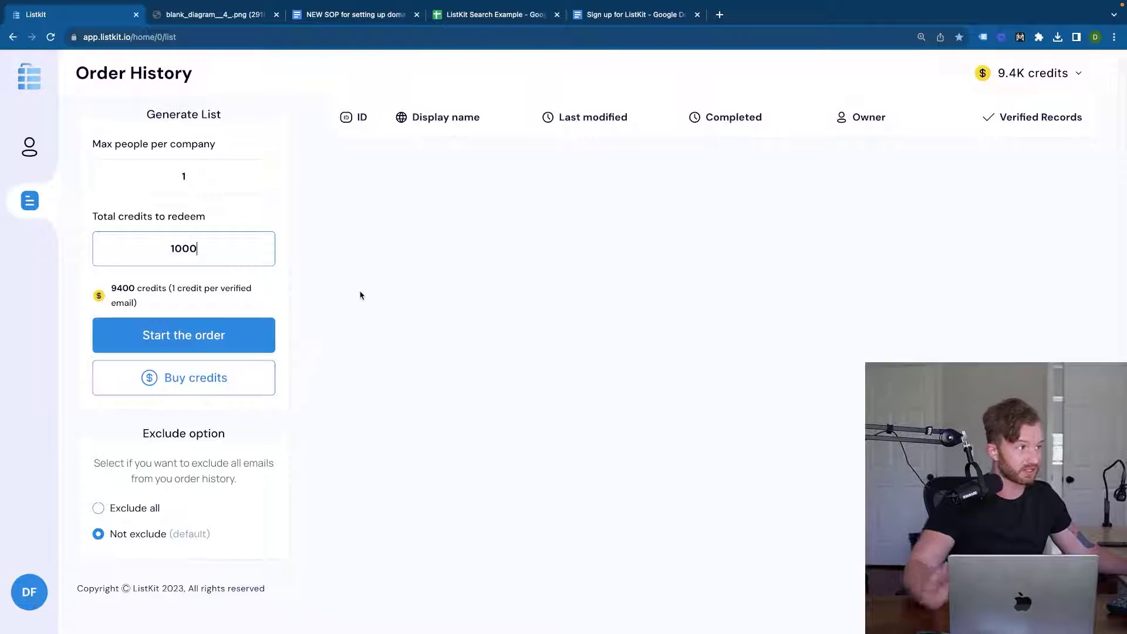
pyautogui.click(455, 16)
pyautogui.click(101, 249)
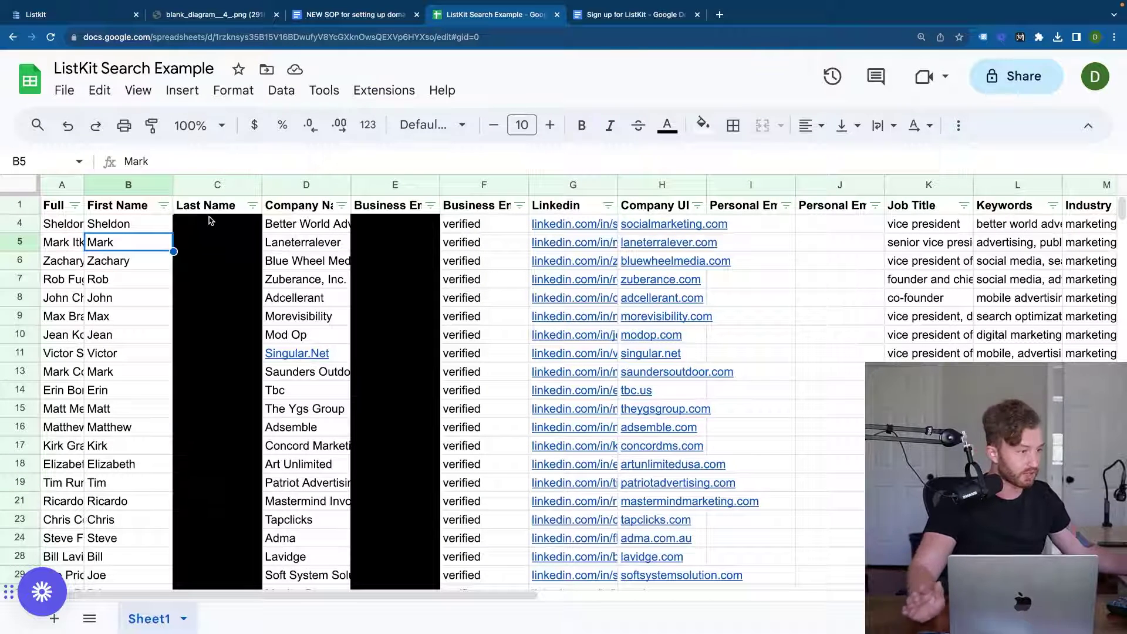
# Inspect the exported leads' email verification status, keywords and region values across rows 5 and 10
pyautogui.click(474, 250)
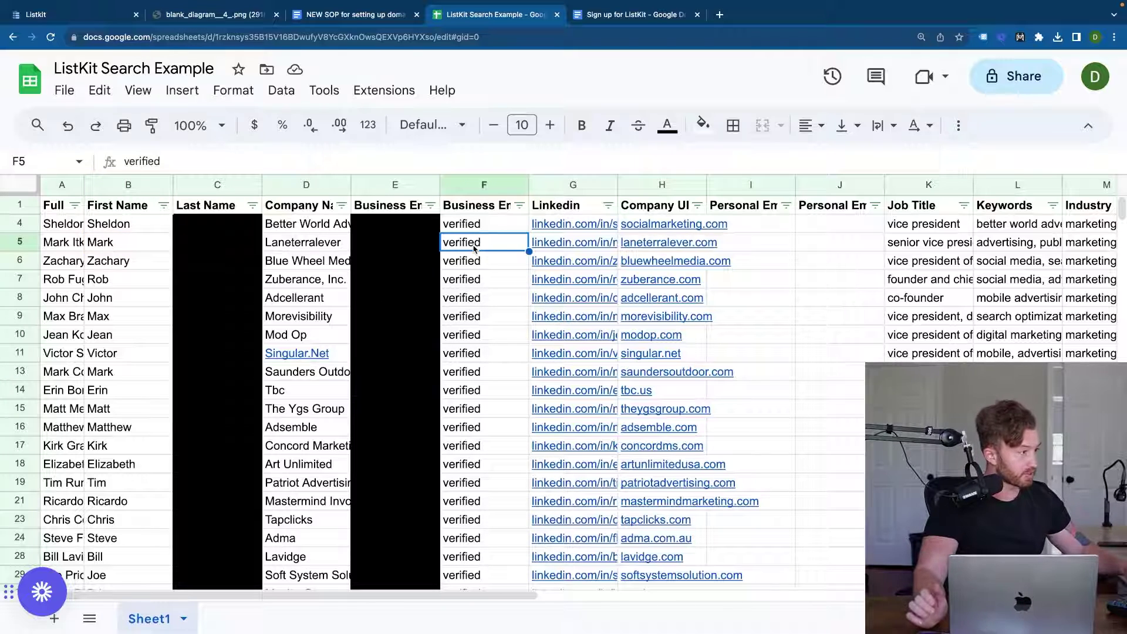
pyautogui.press('Right')
pyautogui.press('Right')
pyautogui.press('Right')
pyautogui.press('Right')
pyautogui.press('Right')
pyautogui.press('Right')
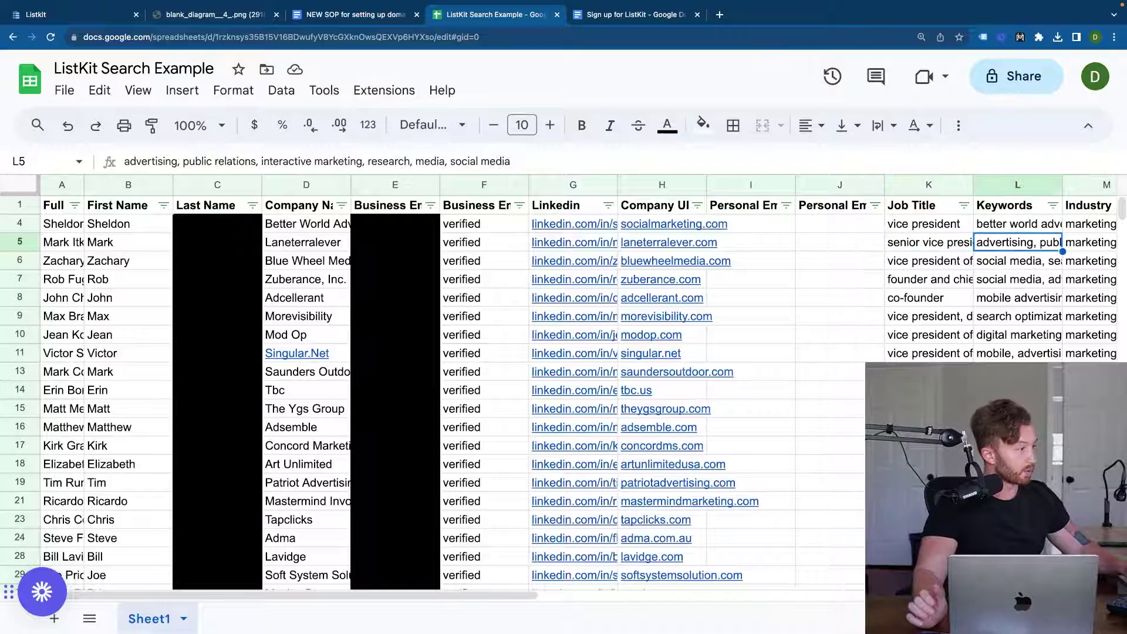
pyautogui.moveTo(453, 594)
pyautogui.mouseDown()
pyautogui.moveTo(625, 595)
pyautogui.moveTo(803, 565)
pyautogui.moveTo(989, 555)
pyautogui.mouseUp()
pyautogui.click(916, 337)
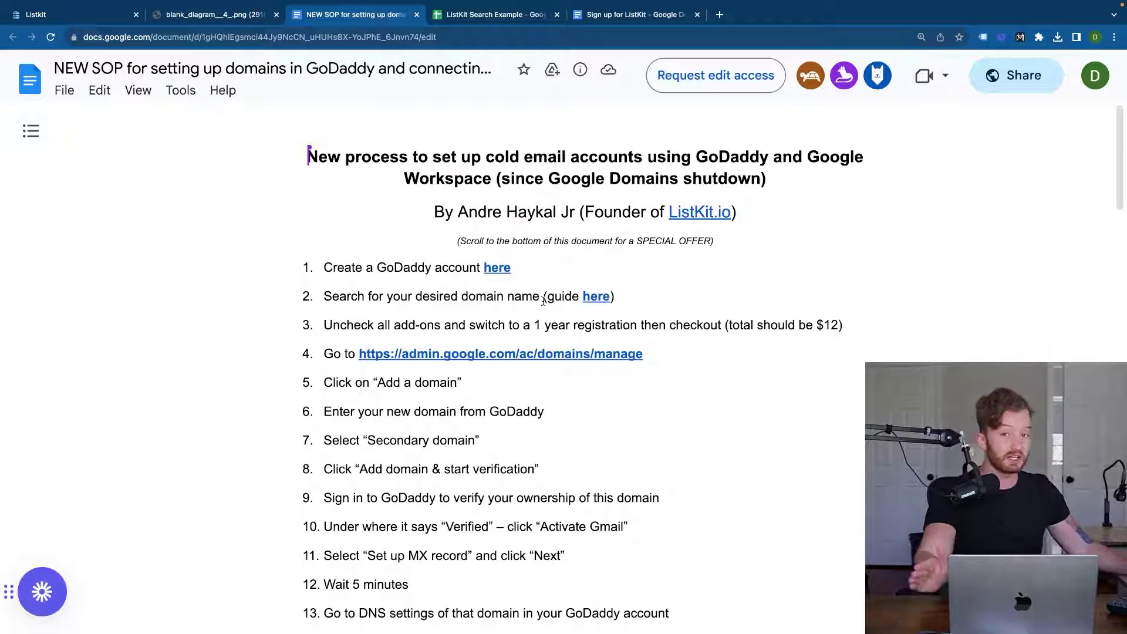
# Switch to the 'Sign up for ListKit' document listing verified leads, pricing and domain setup guide
pyautogui.click(605, 9)
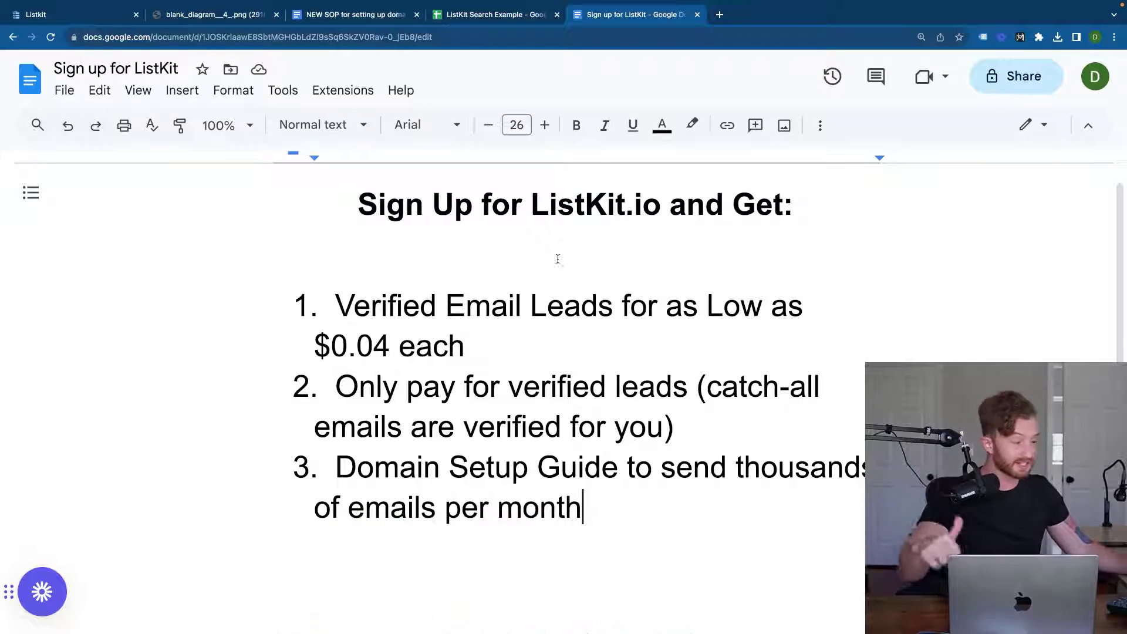
pyautogui.scroll(-1, 555, 265)
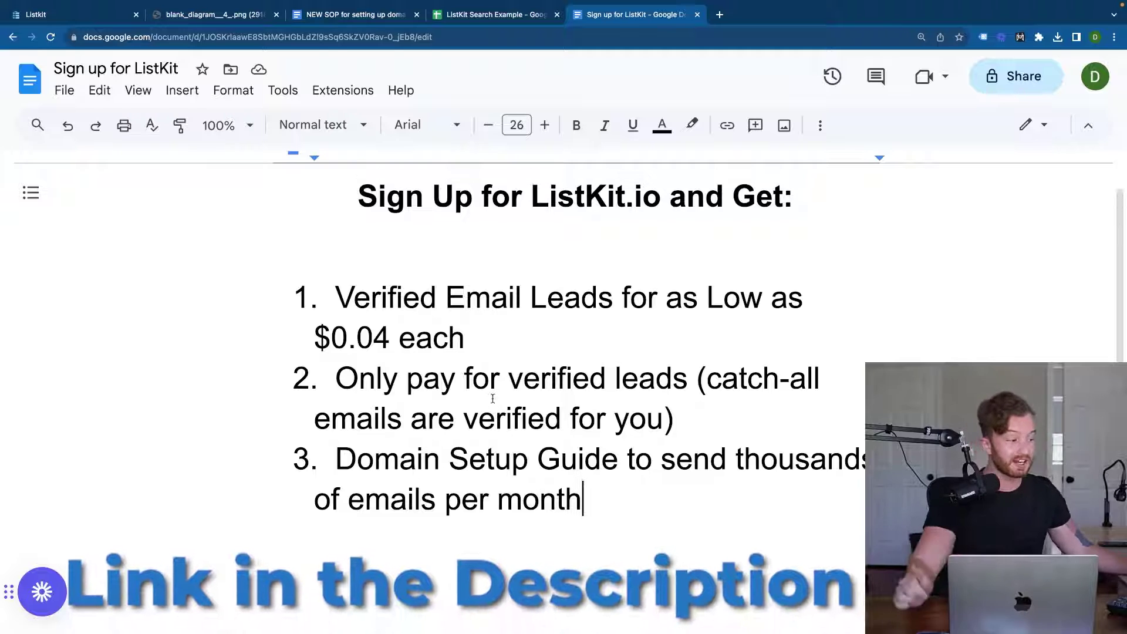